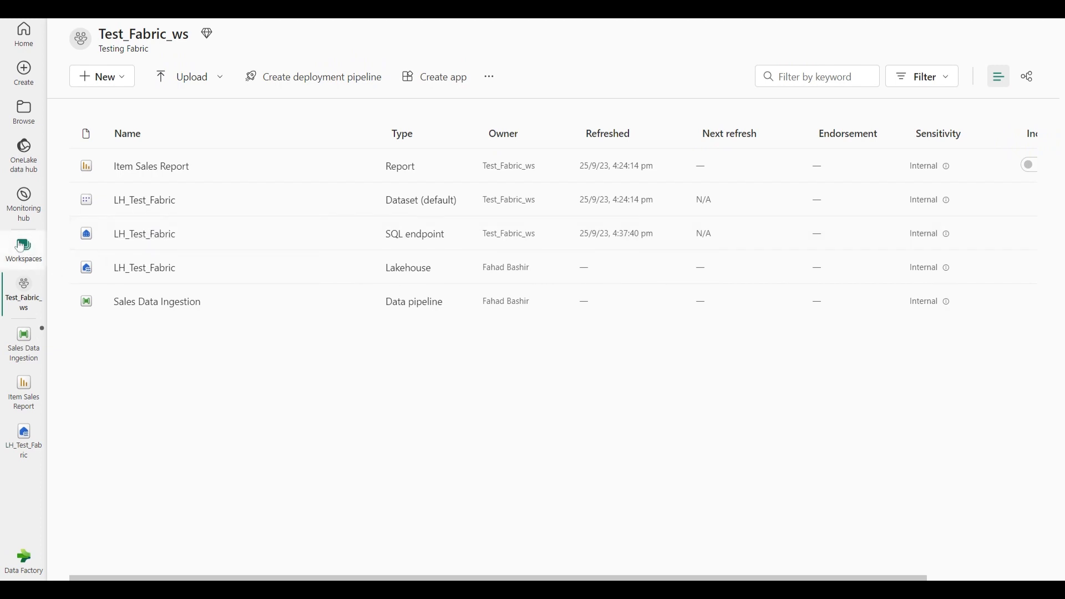
# Create a new warehouse named DWH in the Test_Fabric_ws workspace and assign it a sensitivity label
pyautogui.click(121, 85)
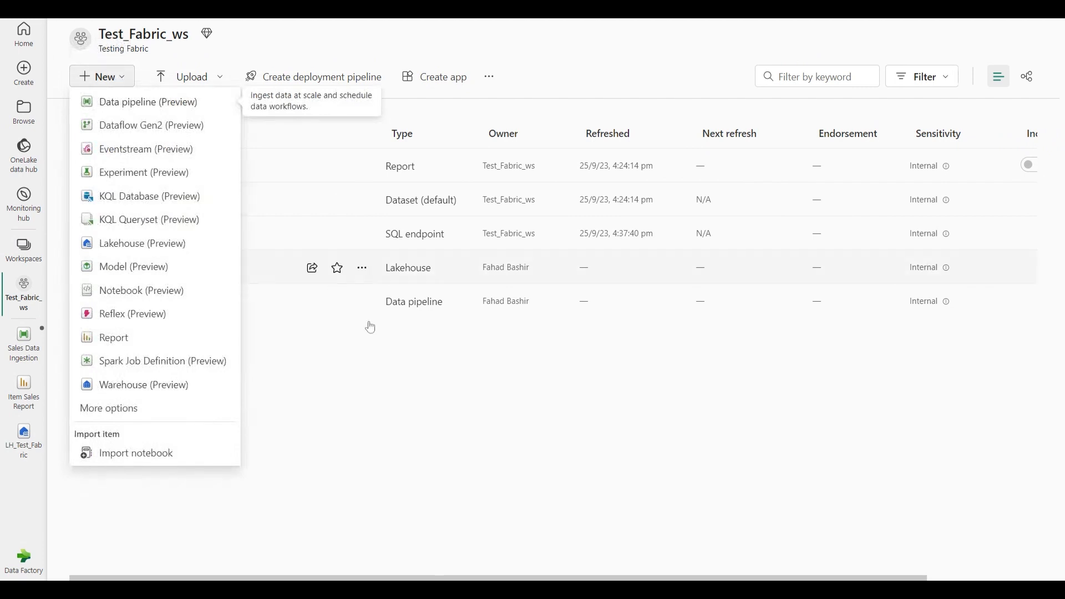
pyautogui.click(117, 389)
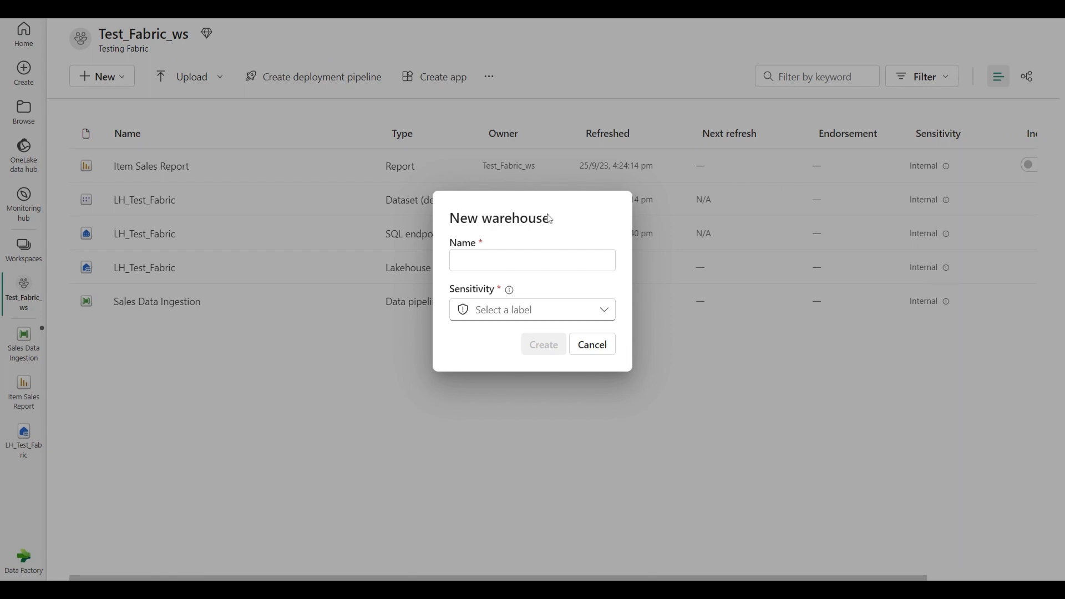
pyautogui.click(533, 260)
pyautogui.write('Data WAre')
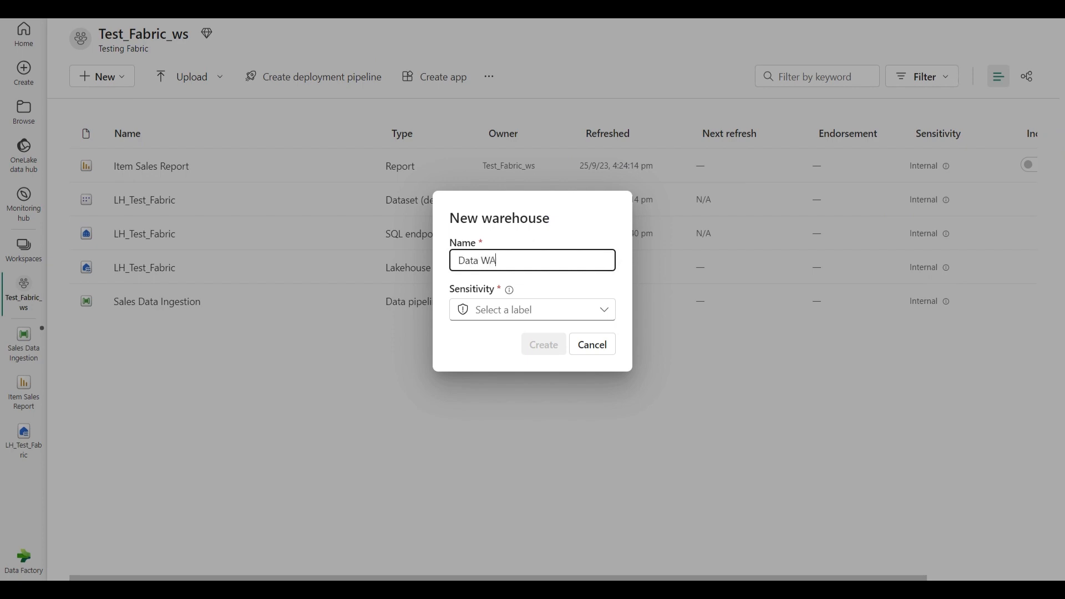
pyautogui.press('BackSpace')
pyautogui.press('BackSpace')
pyautogui.press('BackSpace')
pyautogui.press('BackSpace')
pyautogui.press('BackSpace')
pyautogui.press('BackSpace')
pyautogui.press('BackSpace')
pyautogui.press('BackSpace')
pyautogui.write('WH')
pyautogui.click(530, 310)
pyautogui.click(497, 359)
pyautogui.click(541, 354)
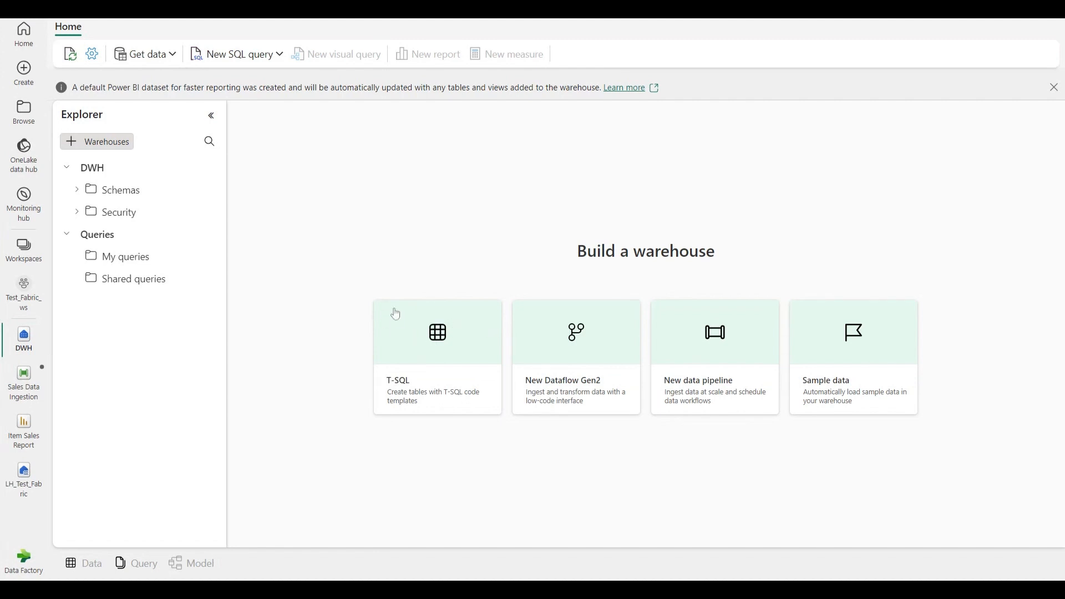
# Replace the T-SQL table template with a CREATE TABLE dbo.DimProduct script defining ProductKey, ProductAltKey, ProductName, Category and ListPrice, and run it
pyautogui.click(443, 346)
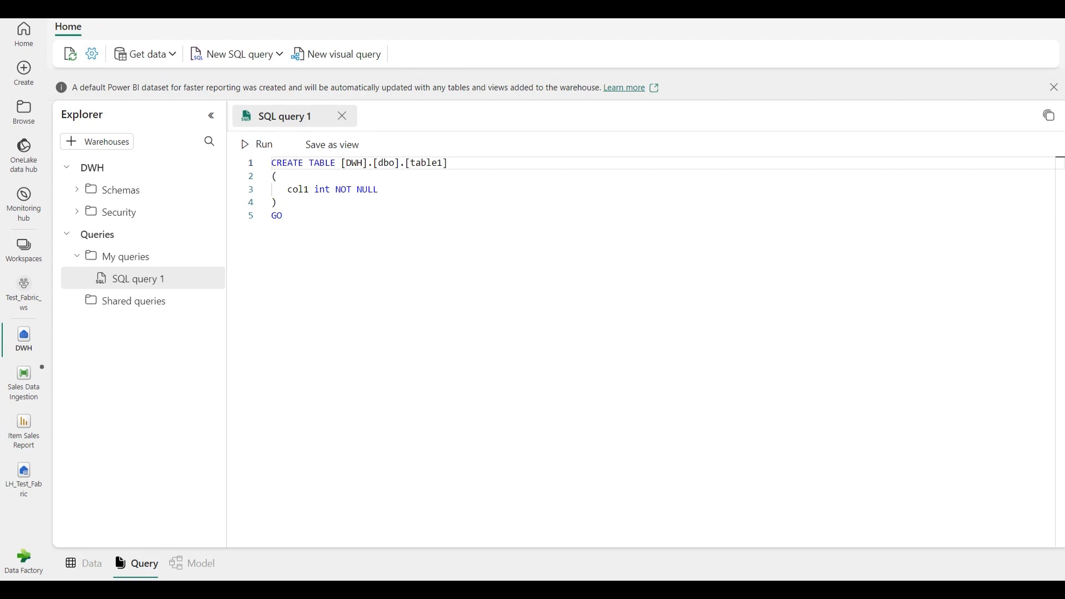
pyautogui.hotkey('ctrl', 'a')
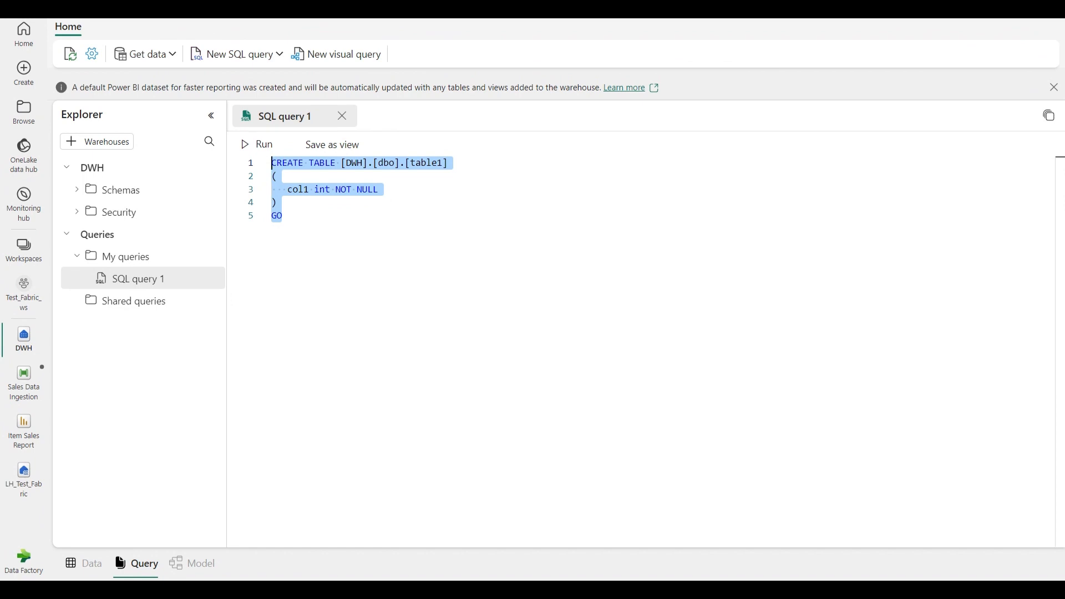
pyautogui.write('CREATE TABLE dbo.DimProduct (     ProductKey INTEGER NOT NULL,     ProductAltKey VARCHAR(25) NULL,     ProductName VARCHAR(50) NOT NULL,     Category VARCHAR(50) NULL,     ListPrice DECIMAL(5,2) NULL ); GO')
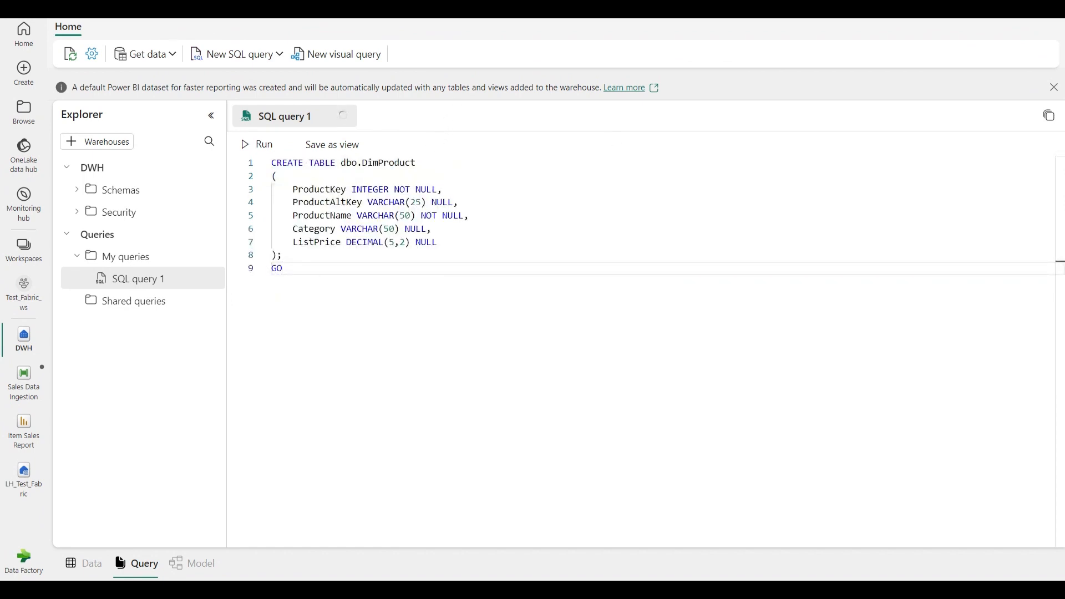
pyautogui.click(324, 189)
pyautogui.click(326, 202)
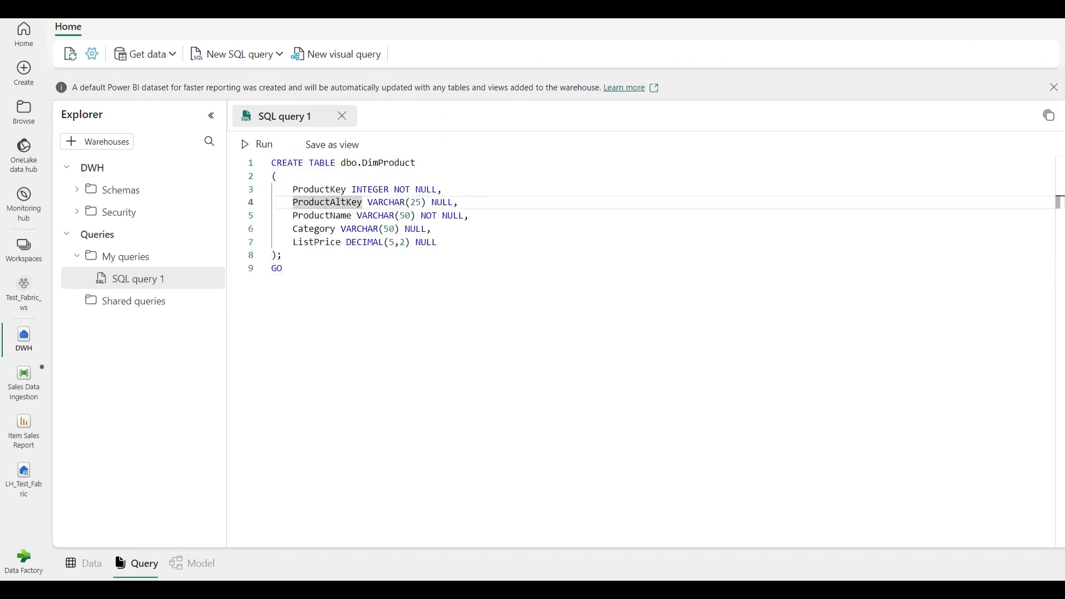
pyautogui.click(331, 215)
pyautogui.click(321, 229)
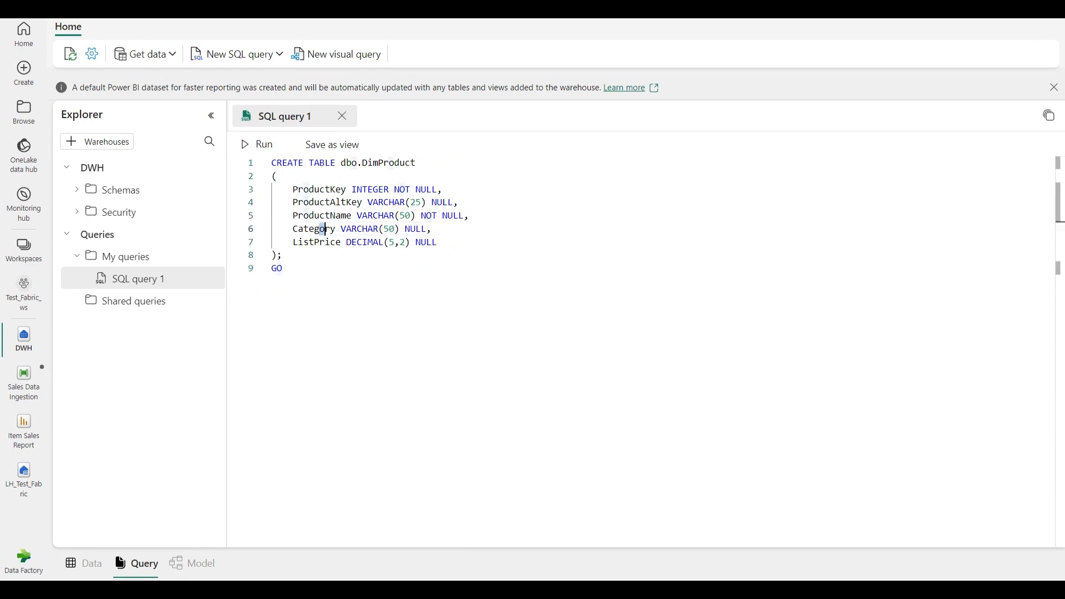
pyautogui.click(321, 242)
pyautogui.click(283, 269)
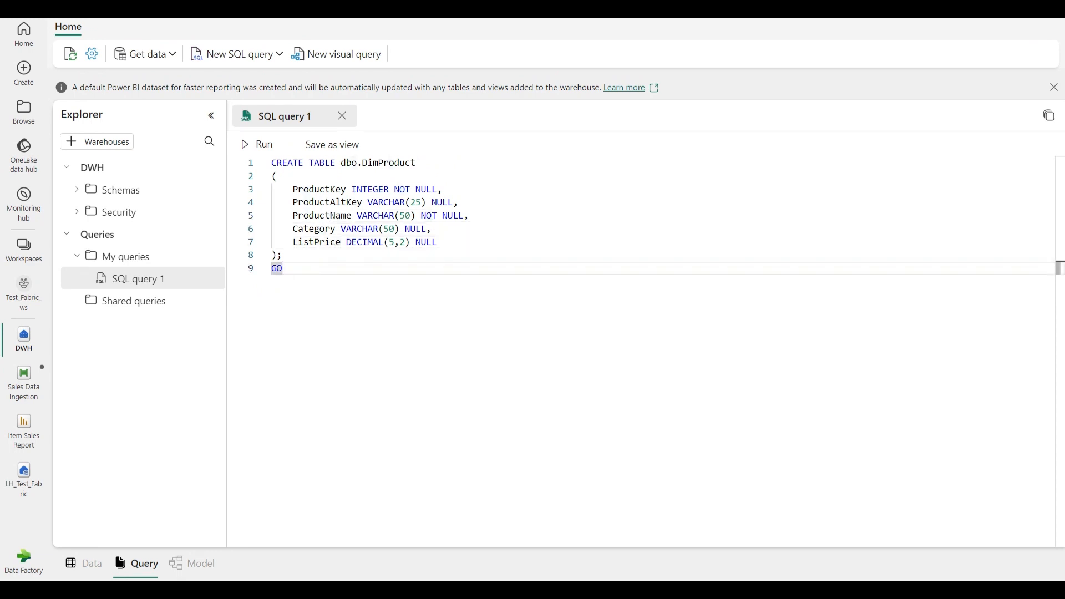
pyautogui.click(265, 145)
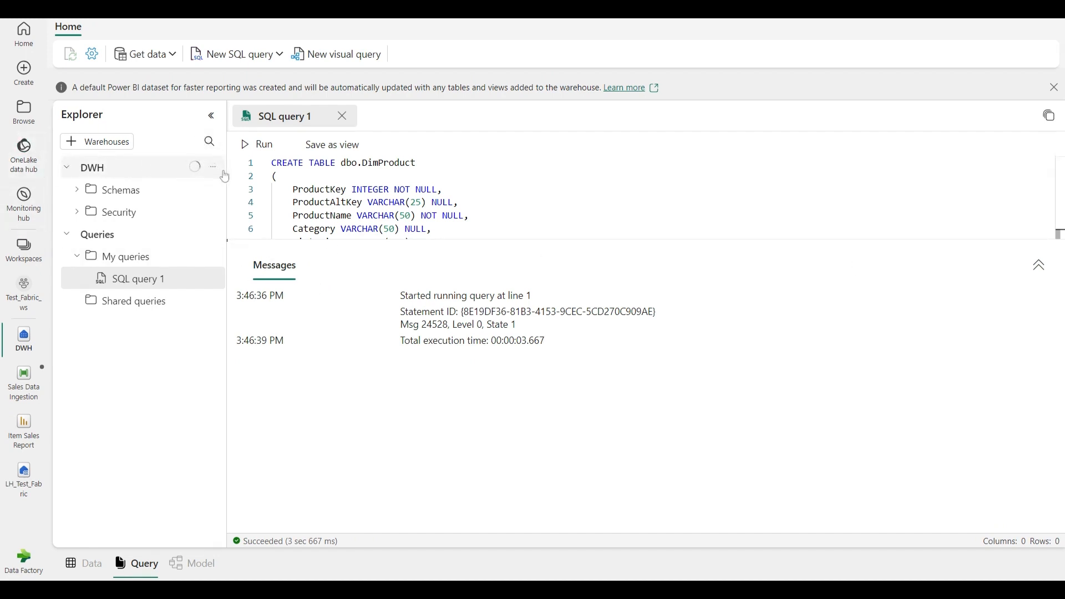
# Refresh the DWH warehouse and preview the DimProduct table in the dbo schema
pyautogui.click(213, 167)
pyautogui.click(239, 176)
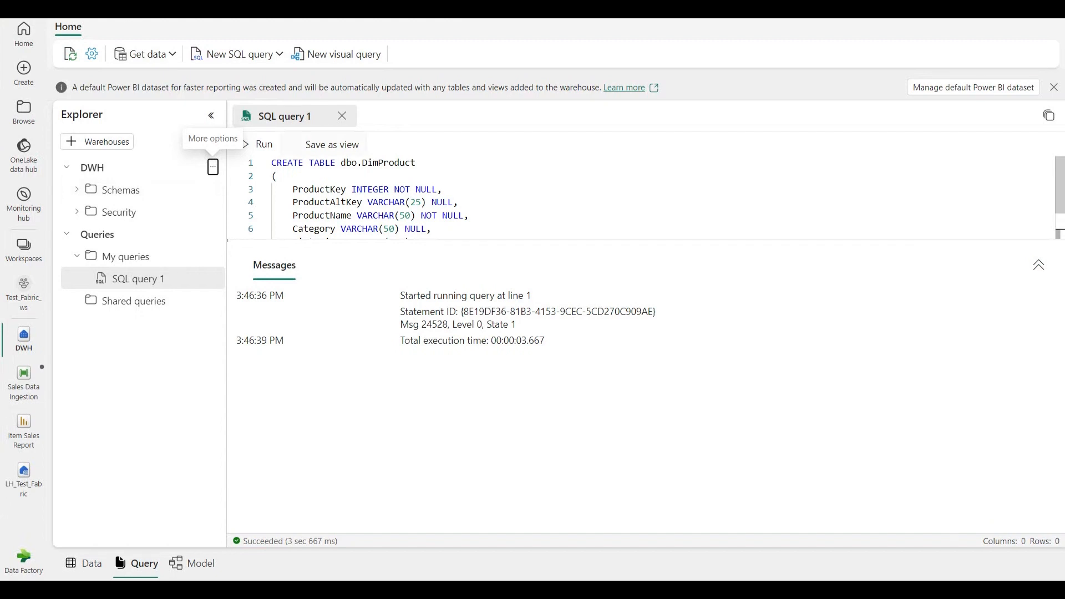
pyautogui.click(81, 190)
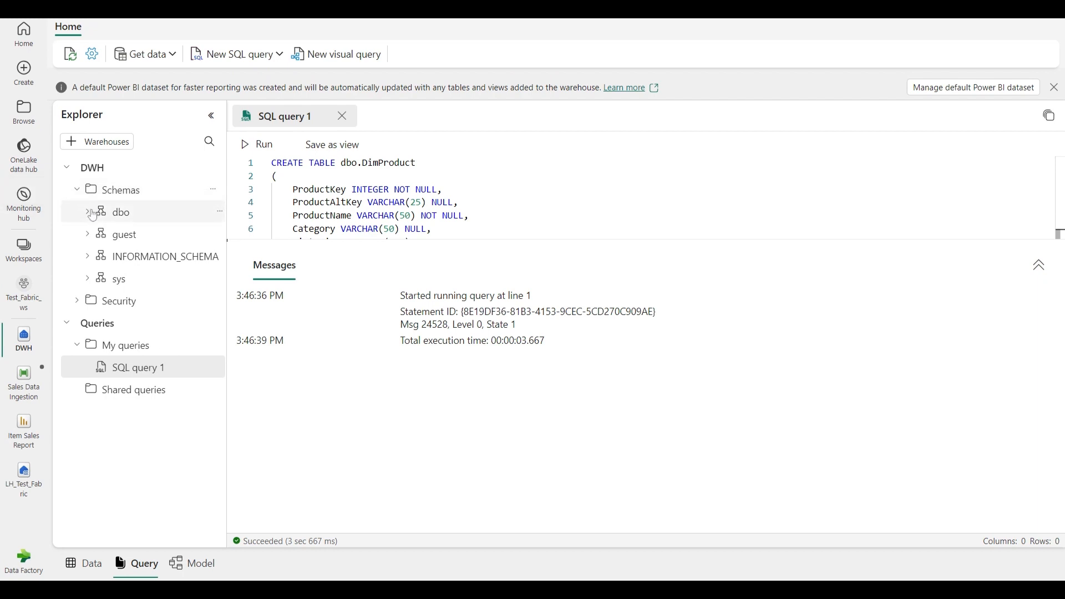
pyautogui.click(90, 213)
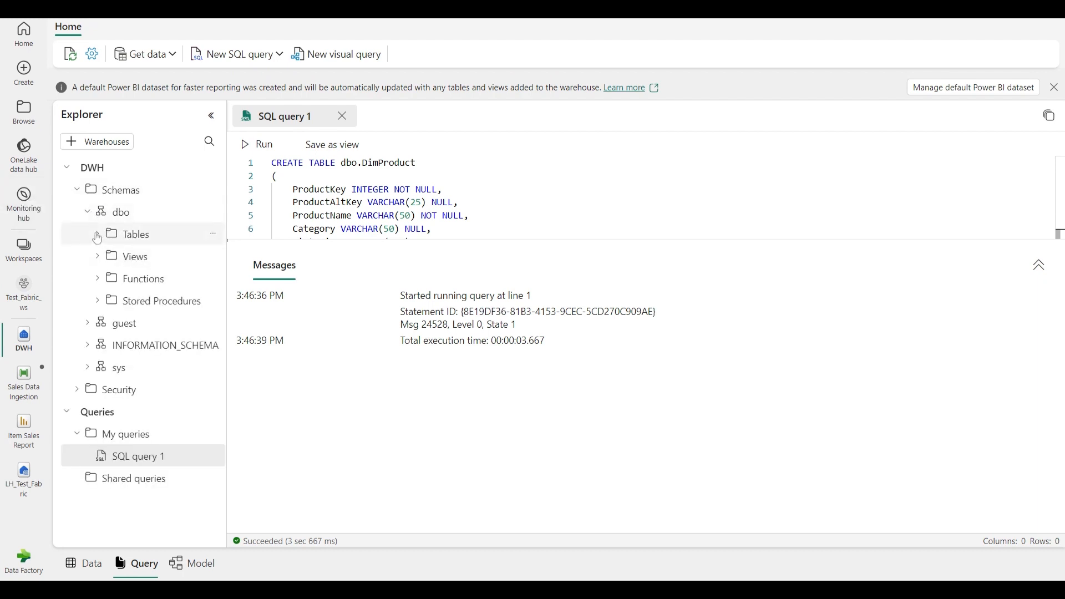
pyautogui.click(97, 236)
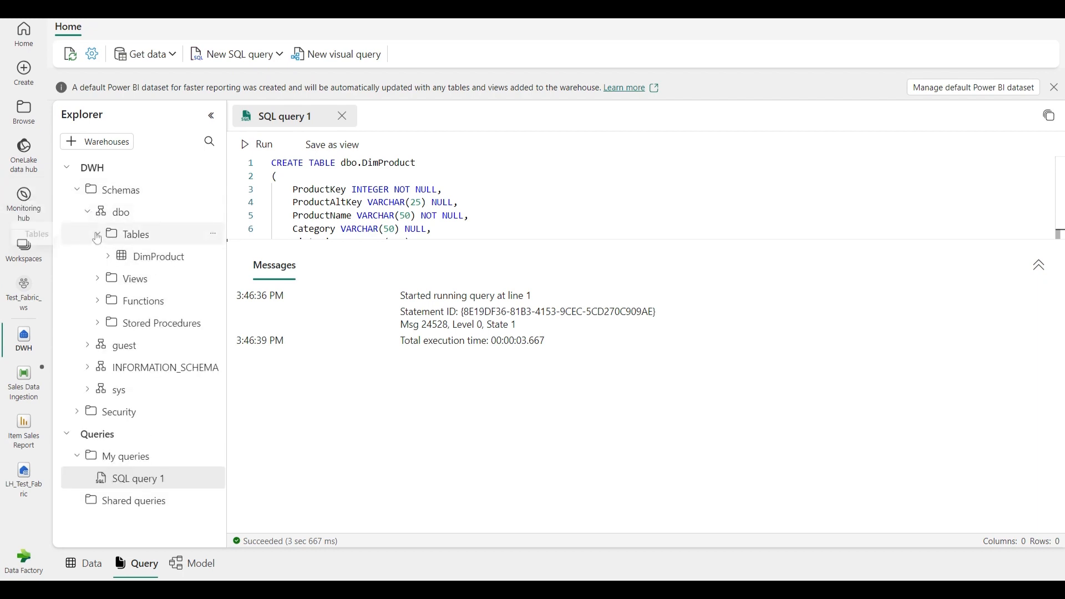
pyautogui.click(137, 260)
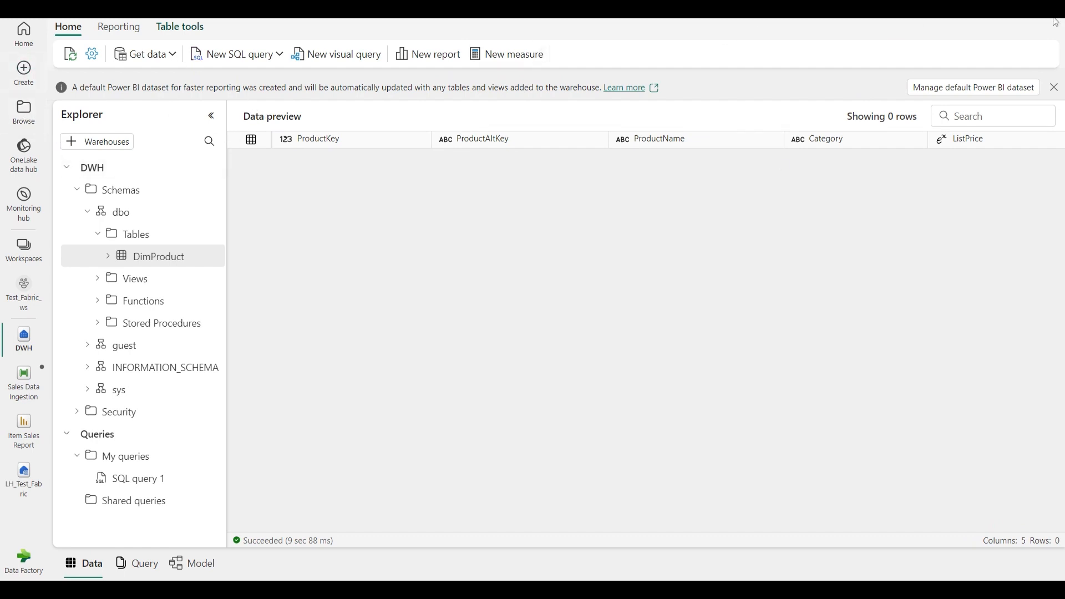
# Insert the Bicycle bell, Front light and Rear light rows into dbo.DimProduct with a new SQL query, and preview the table
pyautogui.click(279, 54)
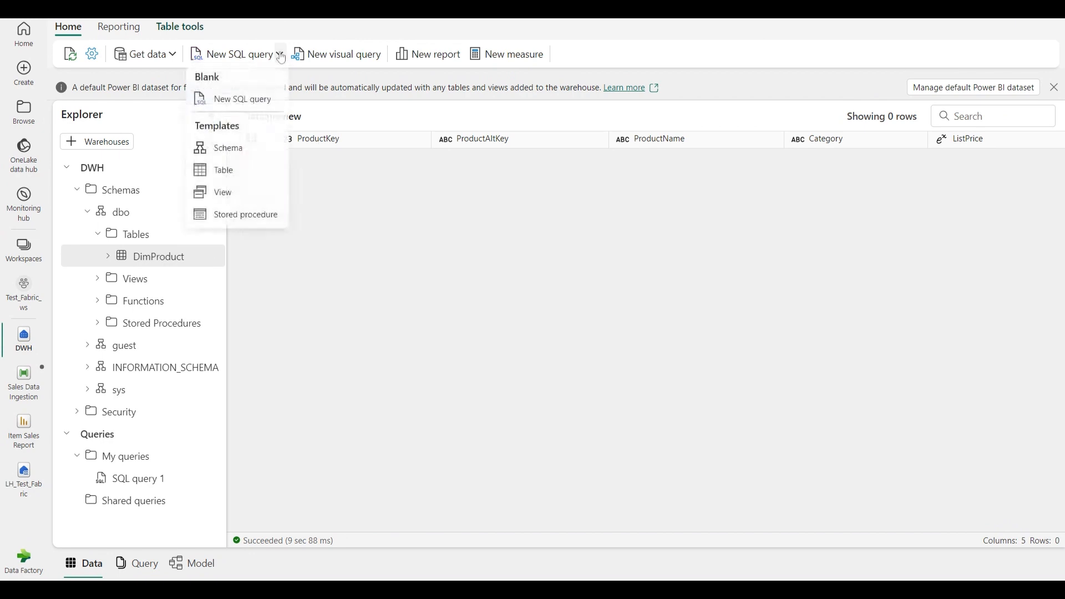
pyautogui.click(235, 103)
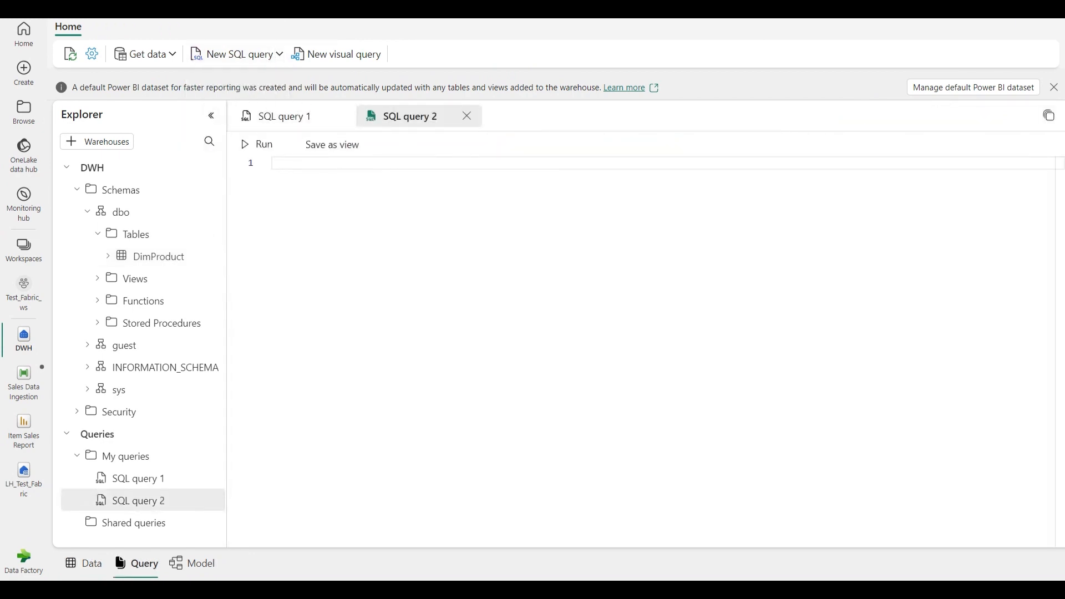
pyautogui.write("INSERT INTO dbo.DimProduct VALUES (1, 'RING1', 'Bicycle bell', 'Accessories', 5.99), (2, 'BRITE1', 'Front light', 'Accessories', 15.49), (3, 'BRITE2', 'Rear light', 'Accessories', 15.49); GO")
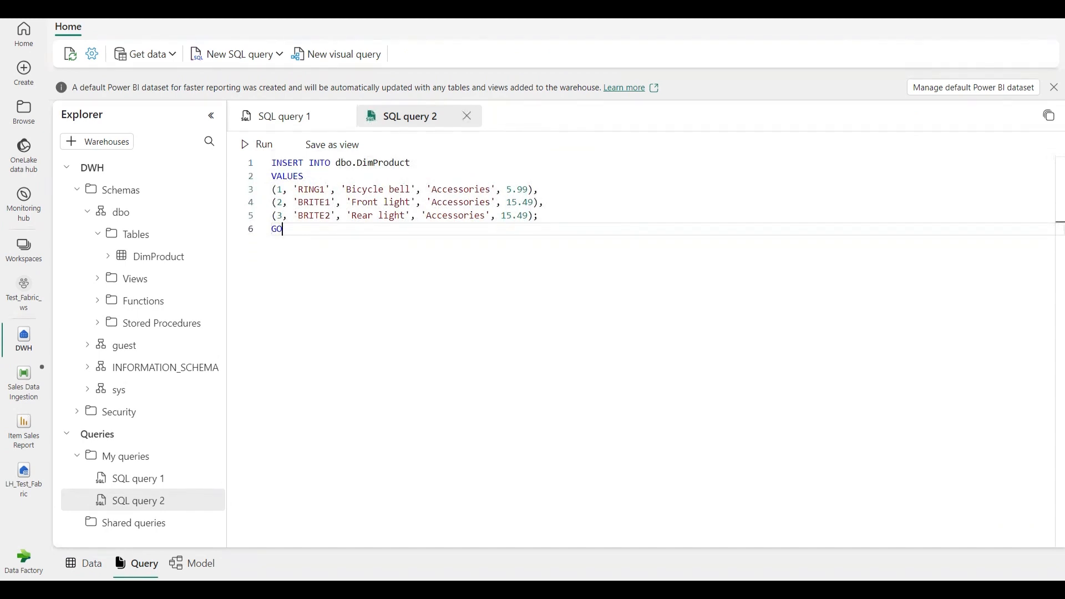
pyautogui.click(246, 145)
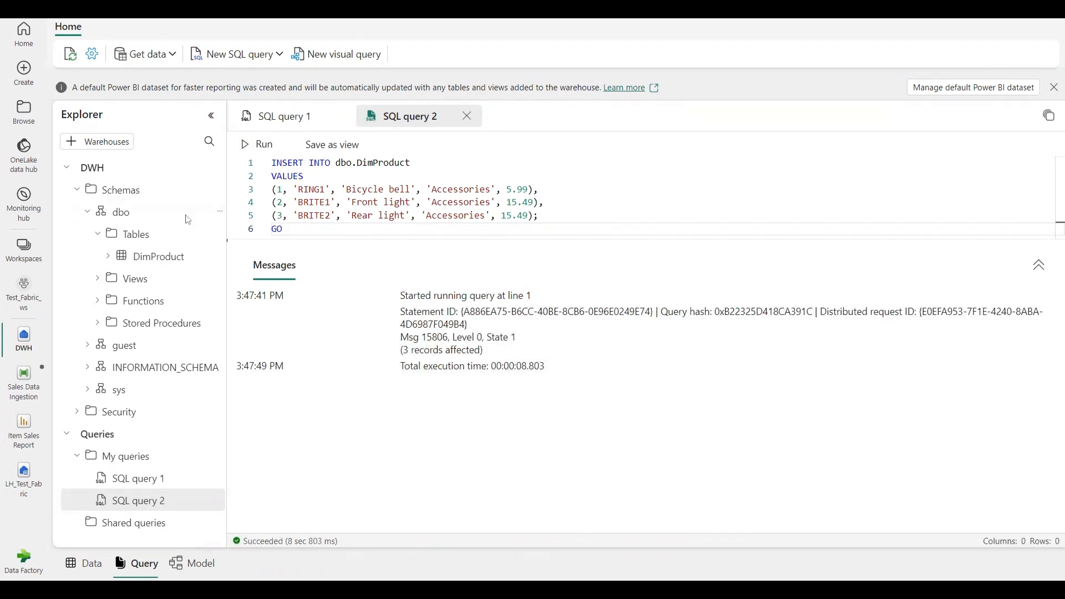
pyautogui.click(169, 260)
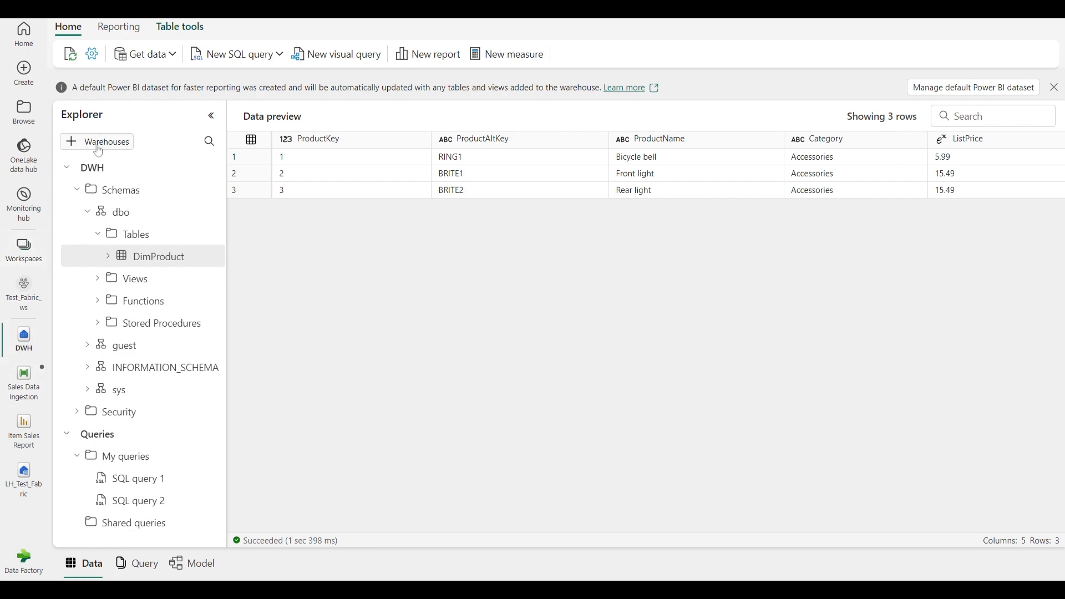
# Add a new SQL query containing the long script that drops, recreates and fills dbo.DimProduct and the other warehouse tables
pyautogui.click(261, 60)
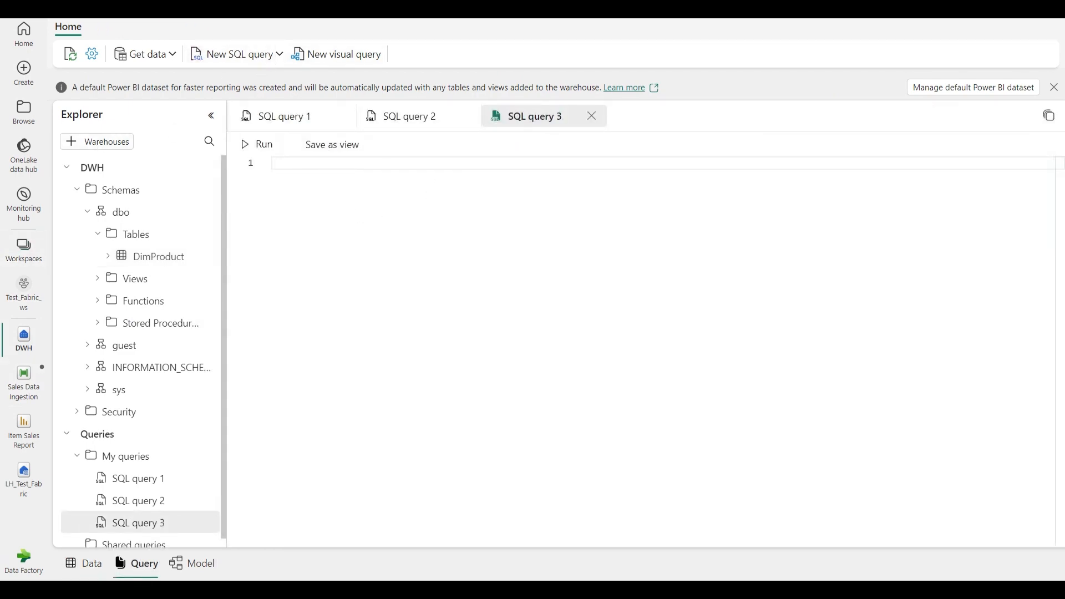
pyautogui.hotkey('ctrl', 'v')
pyautogui.scroll(10, 640, 352)
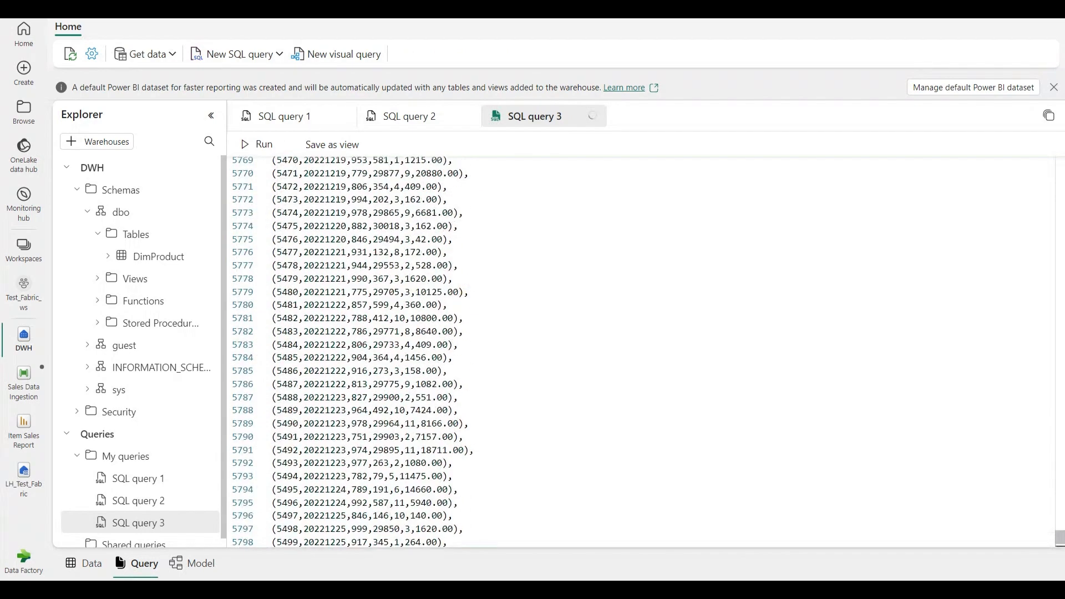
pyautogui.moveTo(1060, 537); pyautogui.dragTo(1061, 36)
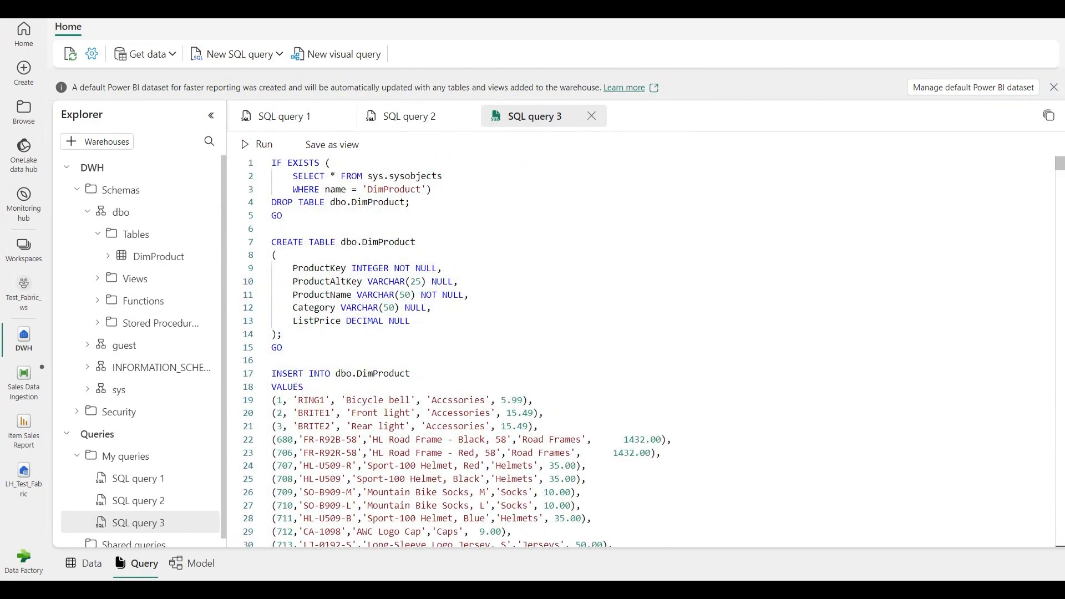
# Review the script's DimProduct table definition and product rows, and its FactSalesOrder table definition and inserted sales rows
pyautogui.moveTo(272, 228); pyautogui.dragTo(410, 320)
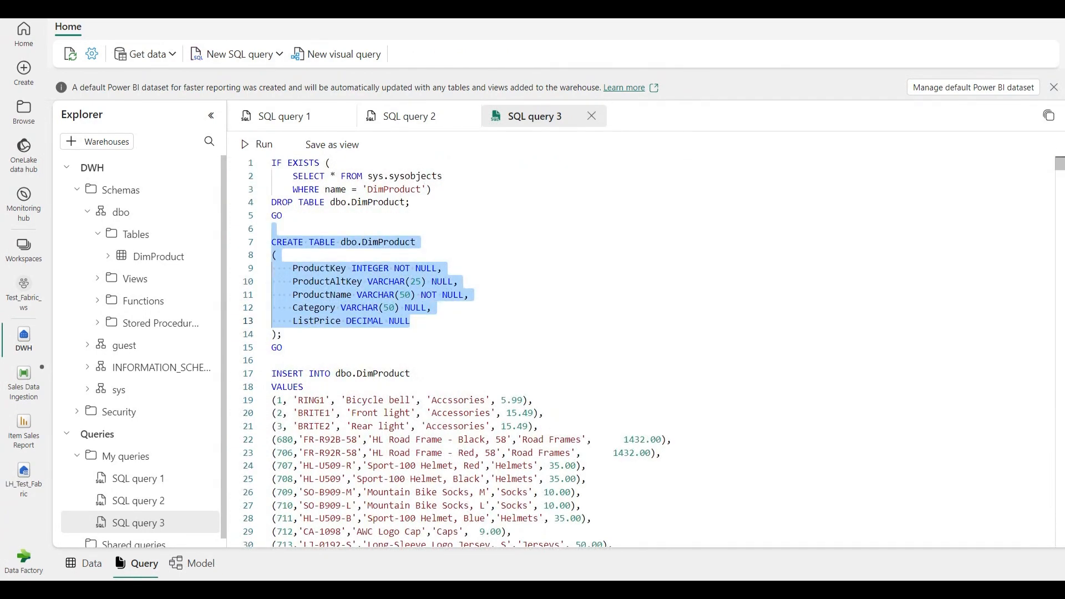
pyautogui.click(272, 229)
pyautogui.scroll(-3, 641, 352)
pyautogui.scroll(-20, 641, 353)
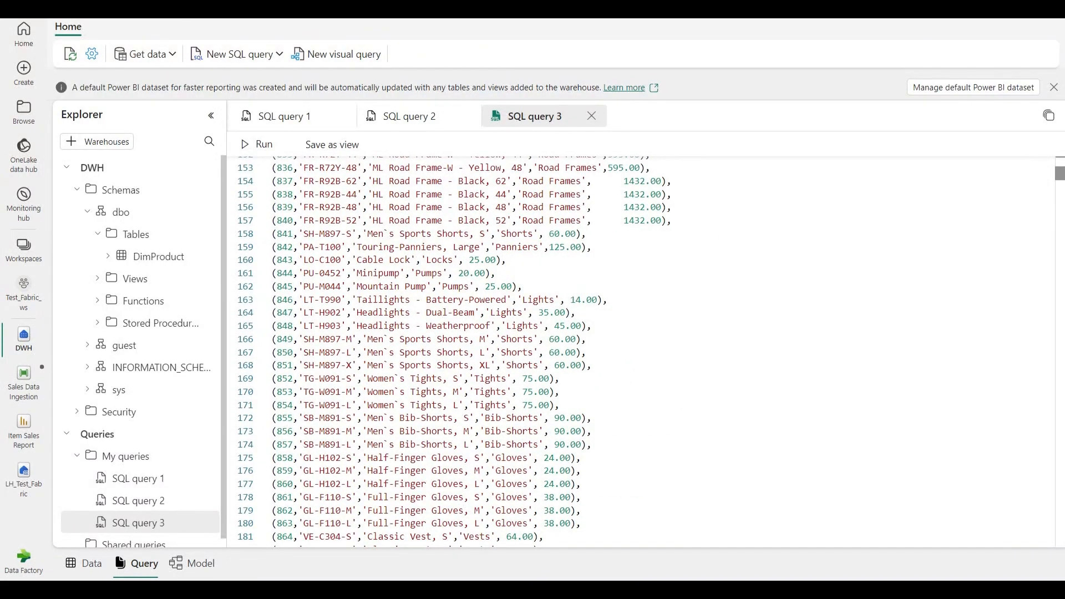
pyautogui.moveTo(1058, 173); pyautogui.dragTo(1059, 259)
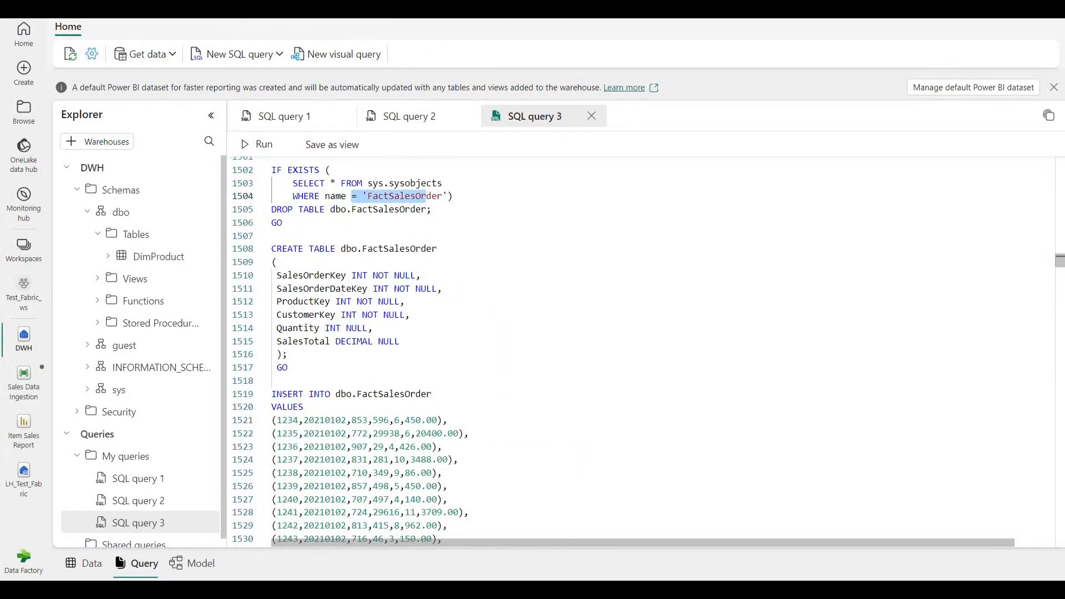
pyautogui.scroll(-6, 641, 352)
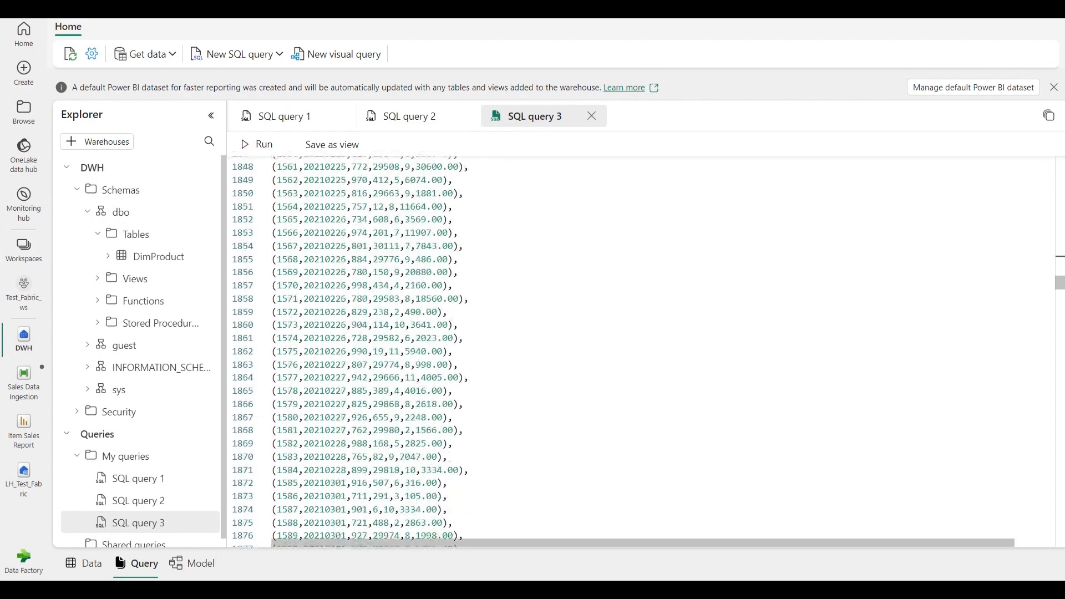
pyautogui.scroll(-3, 641, 352)
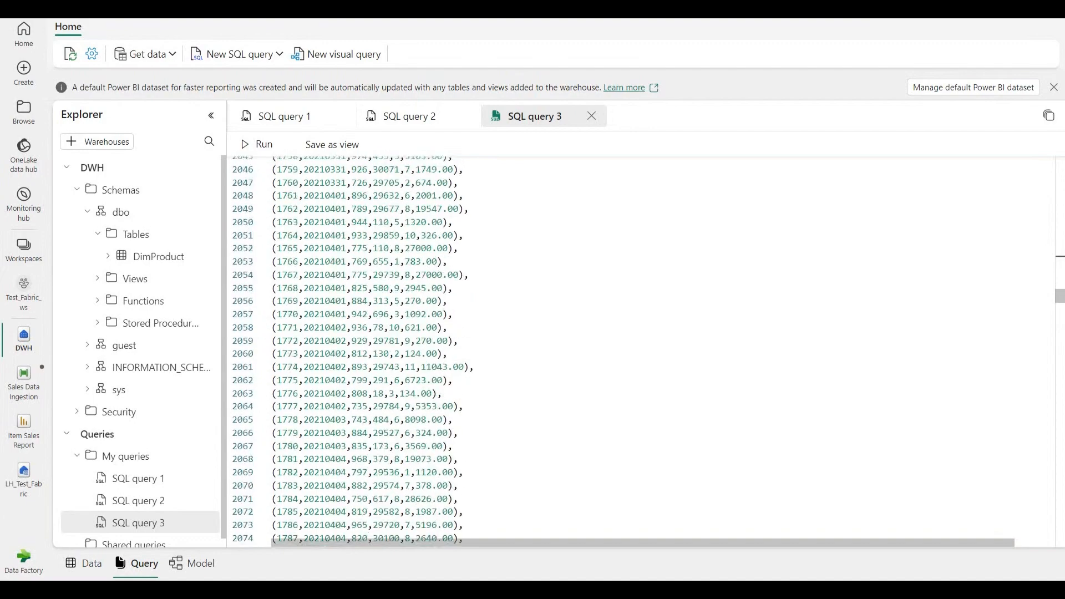
# Return to the start of the script and examine the DimCustomer table definition and its inserted customer rows
pyautogui.moveTo(1059, 297); pyautogui.dragTo(1060, 164)
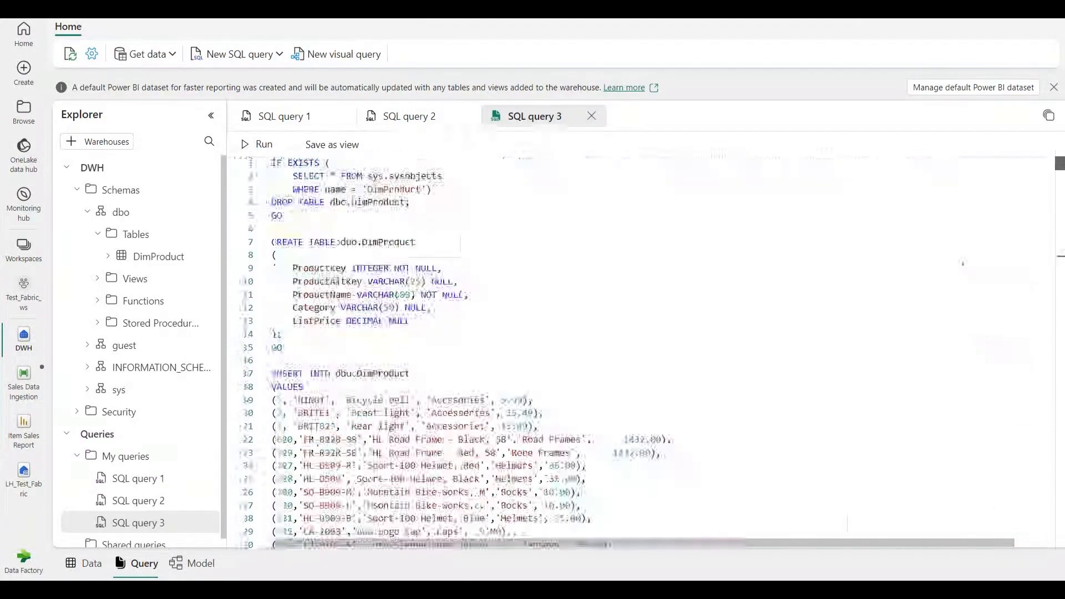
pyautogui.click(959, 229)
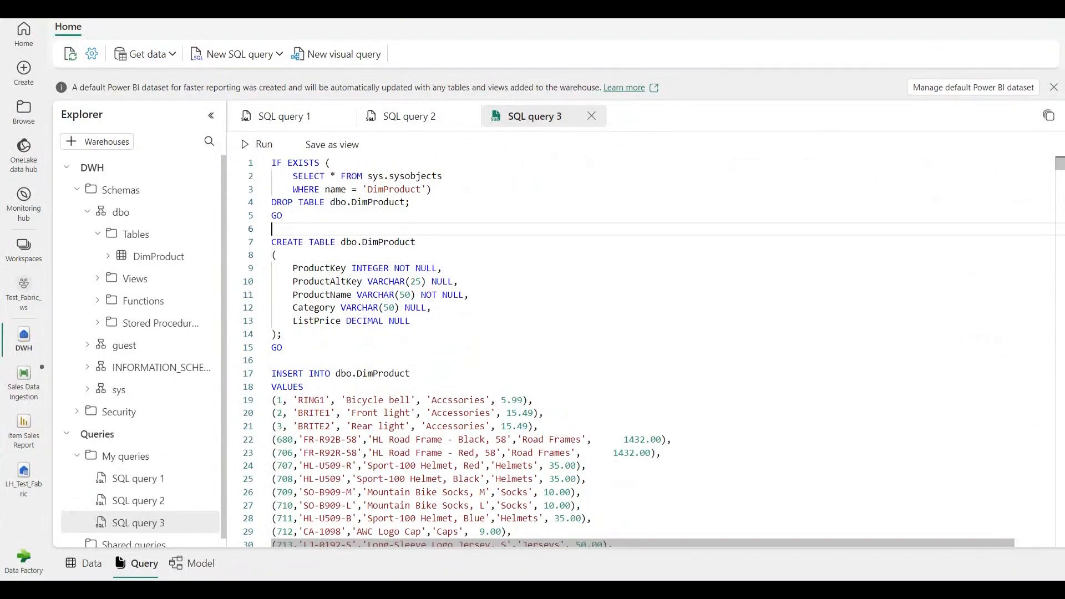
pyautogui.scroll(-3, 959, 249)
pyautogui.scroll(-20, 959, 249)
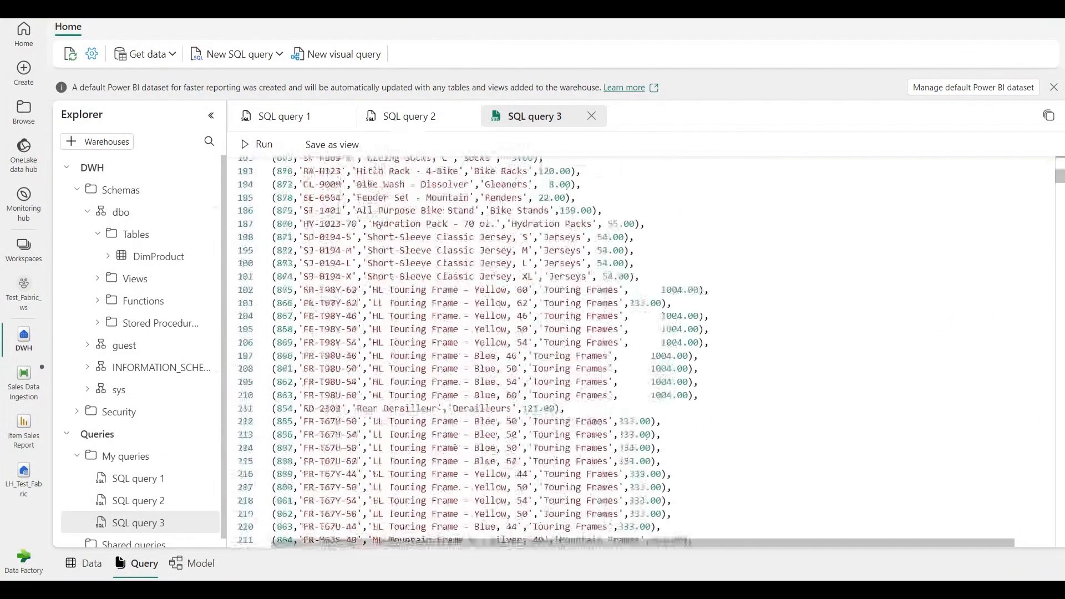
pyautogui.scroll(-14, 959, 249)
pyautogui.scroll(5, 959, 250)
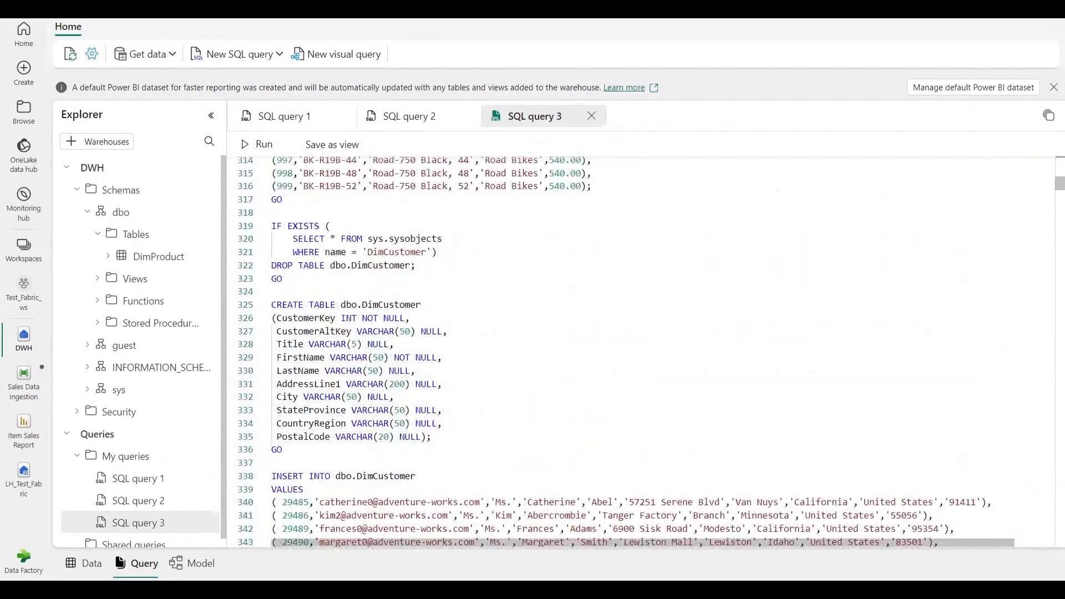
pyautogui.doubleClick(397, 252)
pyautogui.scroll(-20, 638, 353)
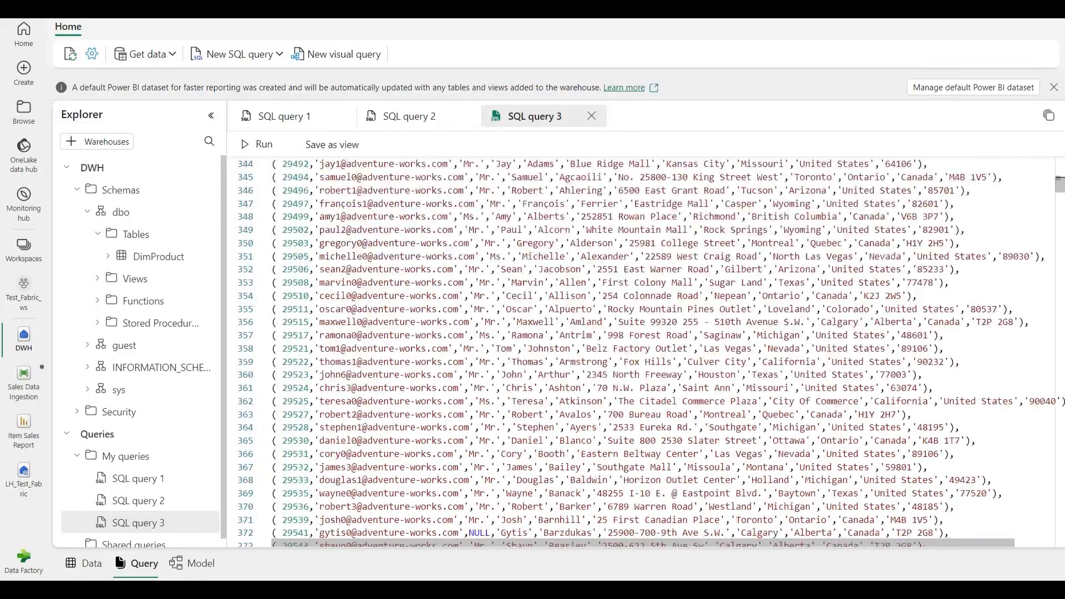
pyautogui.scroll(-20, 638, 352)
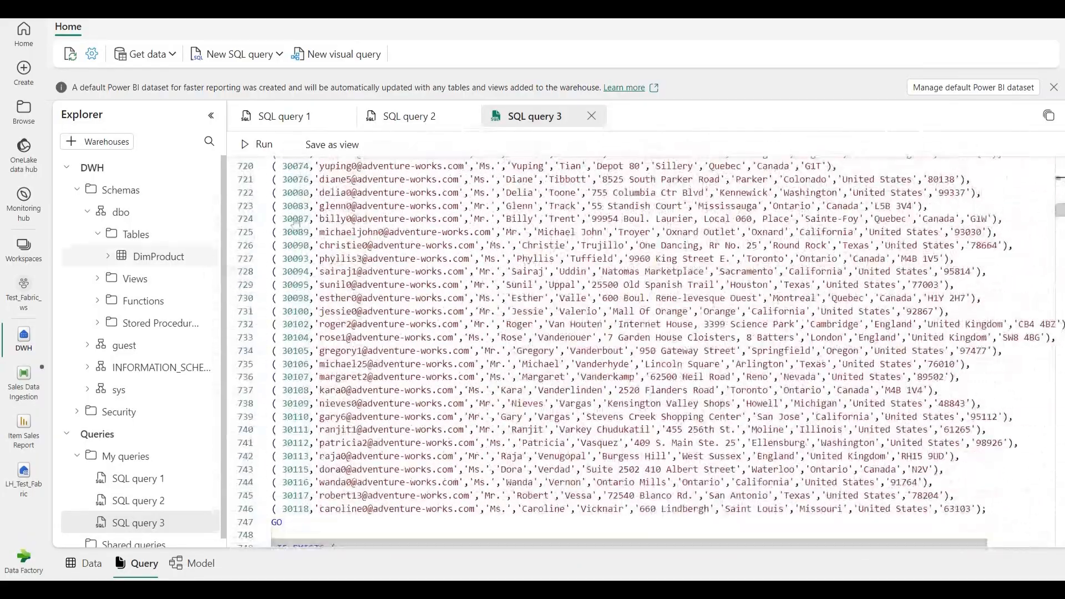
# Run the entire script to recreate and fill the DimProduct, DimCustomer, DimDate and FactSalesOrder tables
pyautogui.click(256, 145)
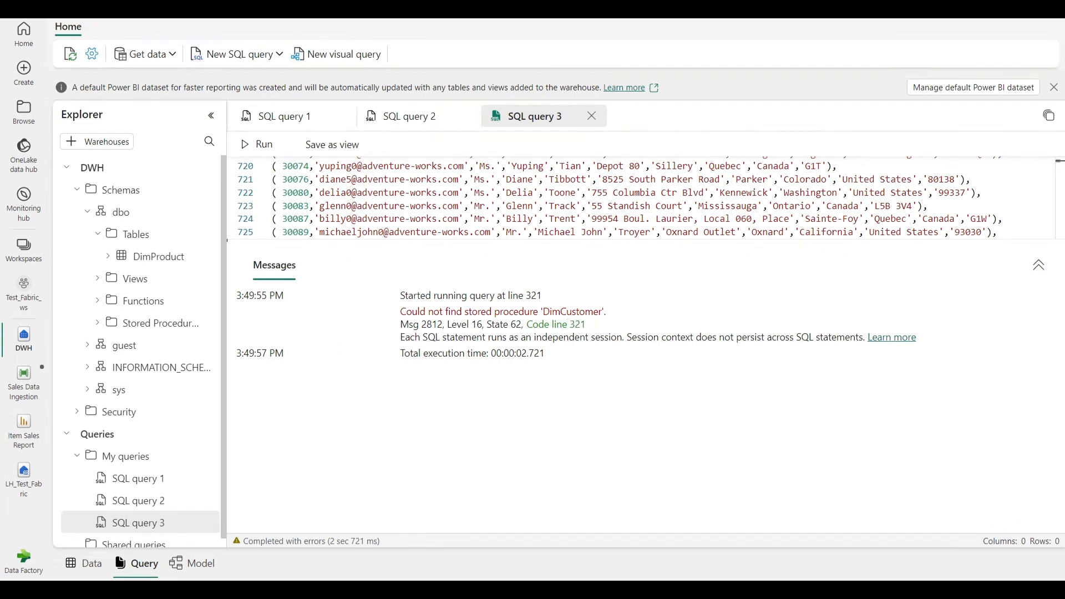
pyautogui.click(667, 218)
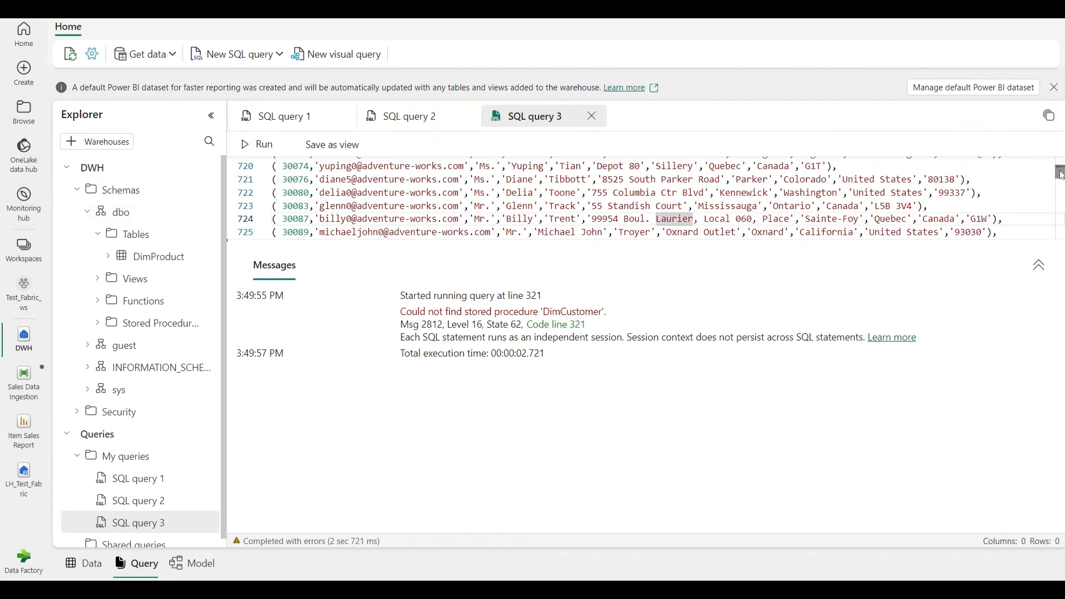
pyautogui.moveTo(1059, 172); pyautogui.dragTo(1060, 183)
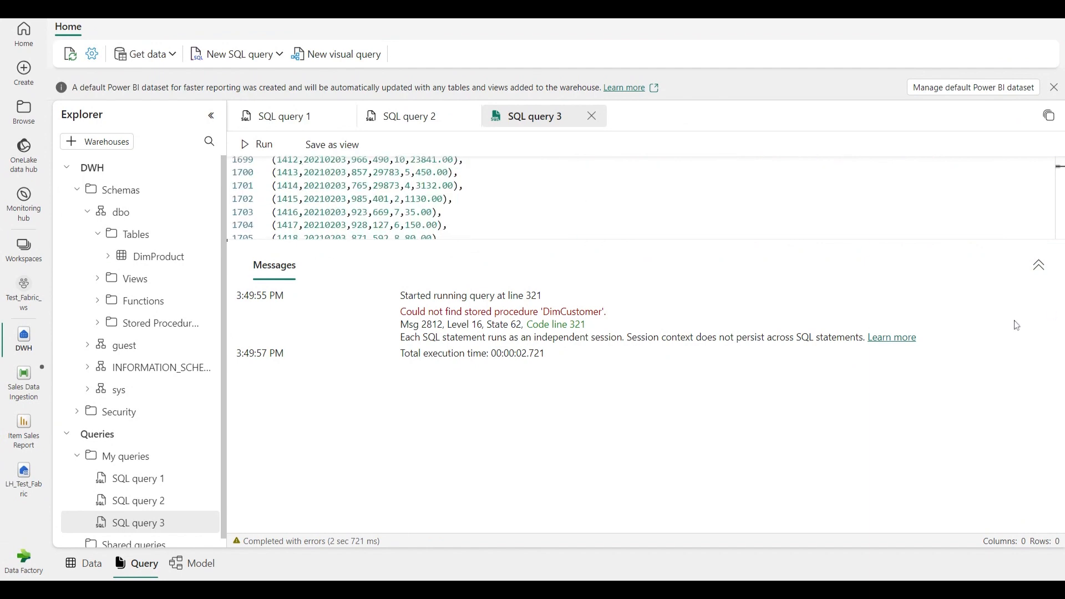
pyautogui.click(1038, 265)
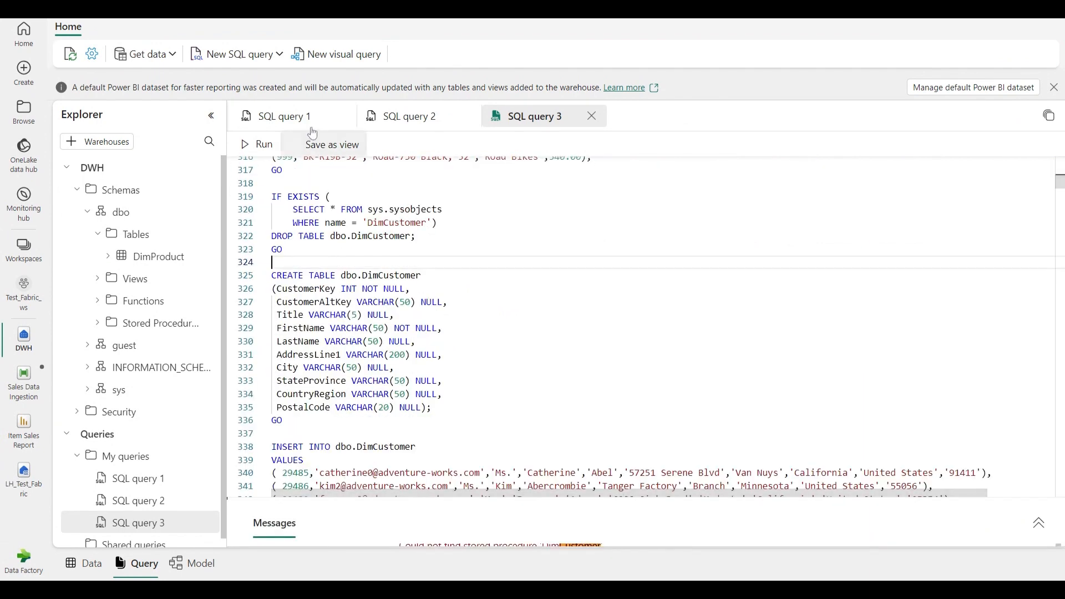
pyautogui.click(259, 144)
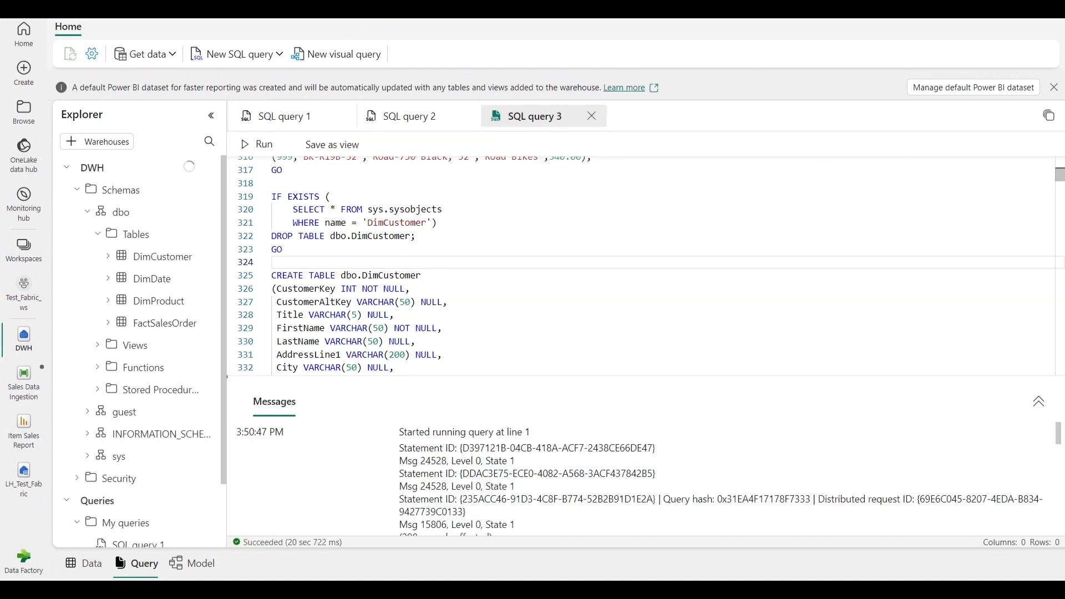
# Examine the execution messages of the script run and the tables listed under the dbo schema
pyautogui.scroll(-1, 530, 433)
pyautogui.moveTo(571, 377); pyautogui.dragTo(577, 210)
pyautogui.scroll(-3, 516, 323)
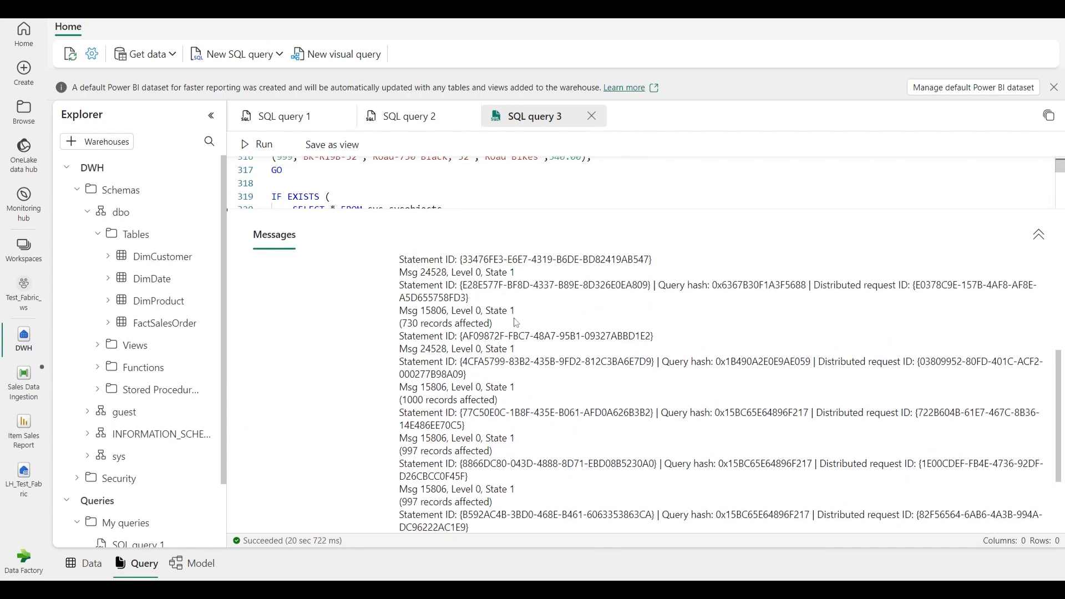
pyautogui.scroll(4, 516, 323)
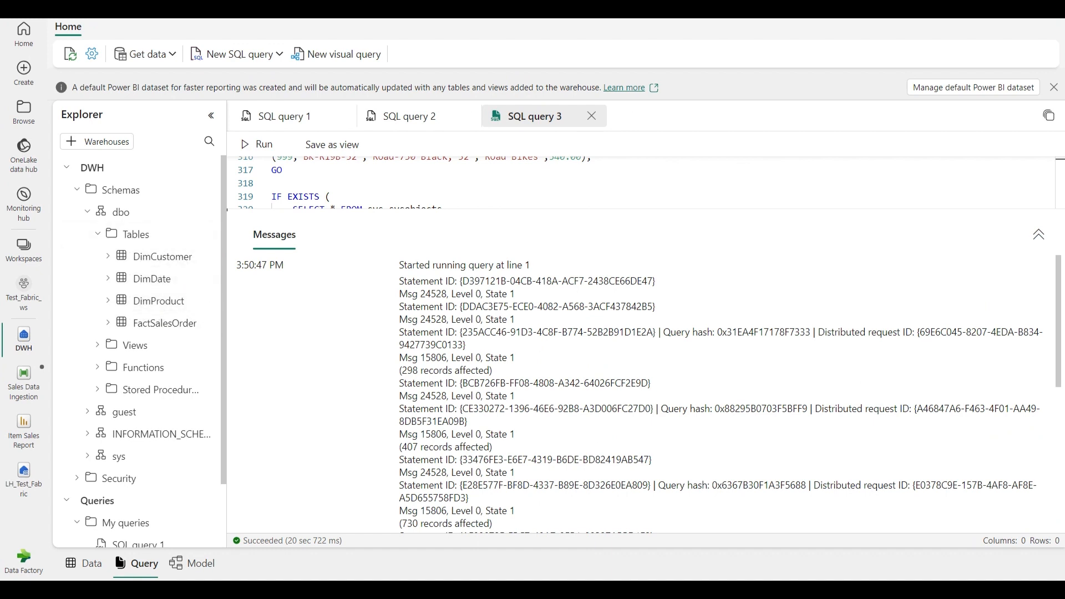
pyautogui.click(98, 234)
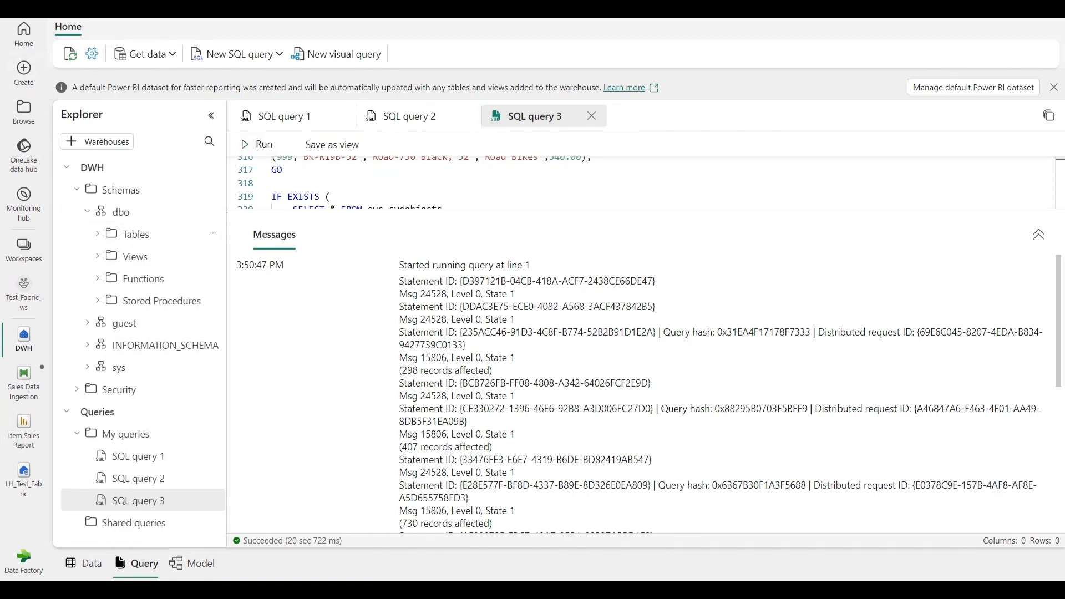
# Open the warehouse's model diagram at 80% zoom and place the FactSalesOrder table below DimDate
pyautogui.click(191, 563)
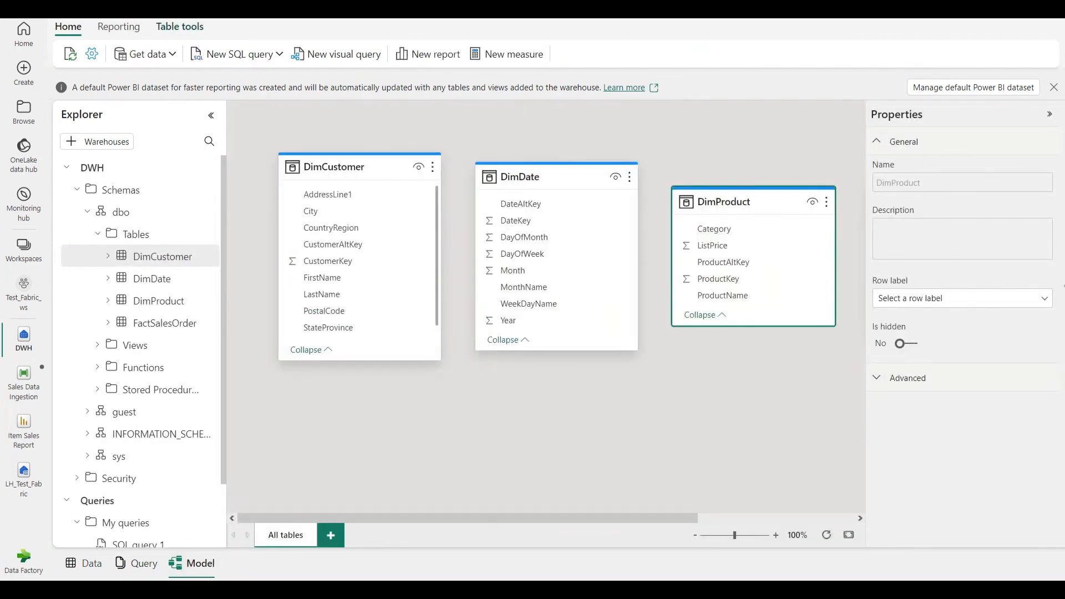
pyautogui.moveTo(504, 517); pyautogui.dragTo(456, 518)
pyautogui.click(697, 536)
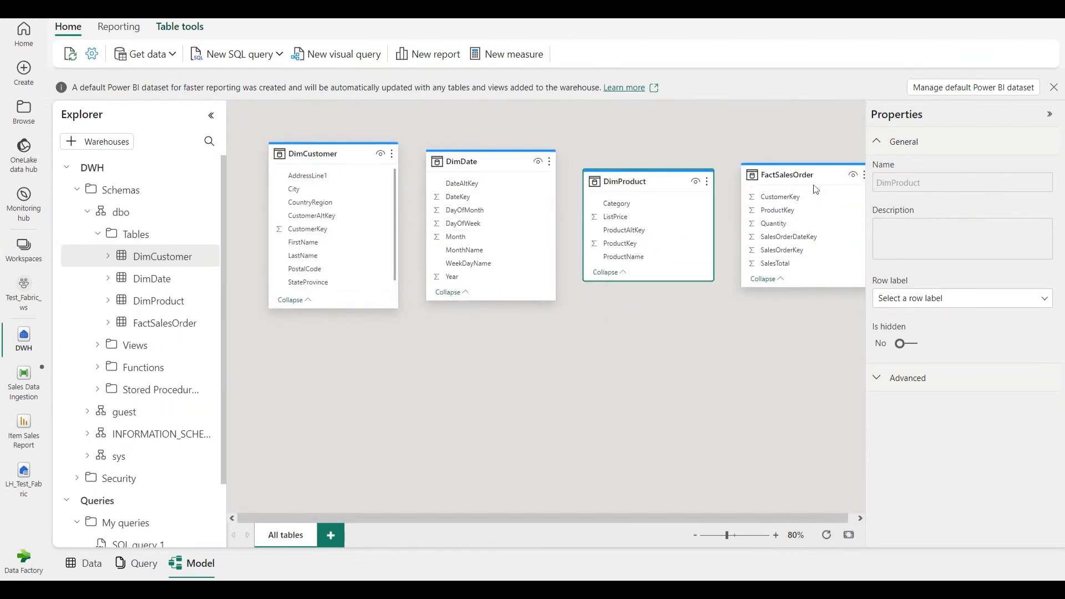
pyautogui.moveTo(806, 181); pyautogui.dragTo(566, 361)
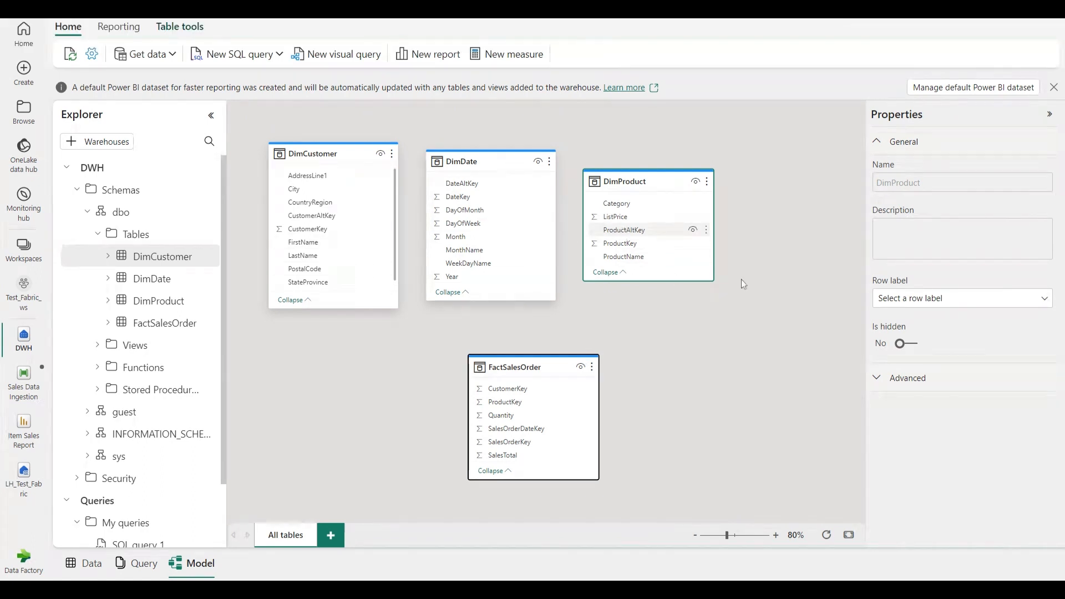
# Create an active many-to-one relationship with single cross-filtering from FactSalesOrder's ProductKey to DimProduct's ProductKey
pyautogui.click(638, 243)
pyautogui.click(511, 403)
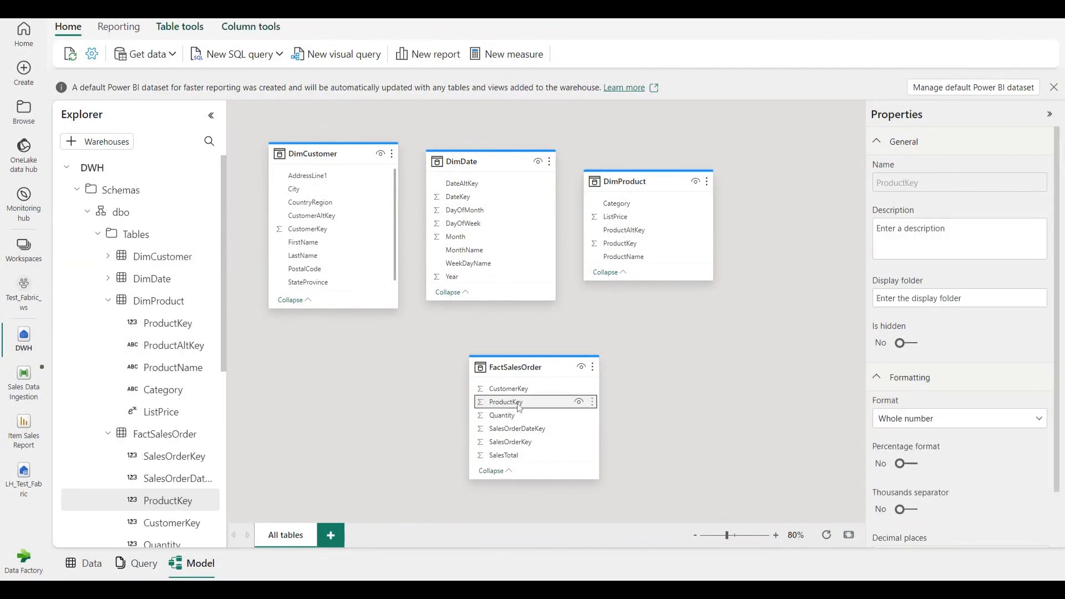
pyautogui.moveTo(519, 408); pyautogui.dragTo(621, 244)
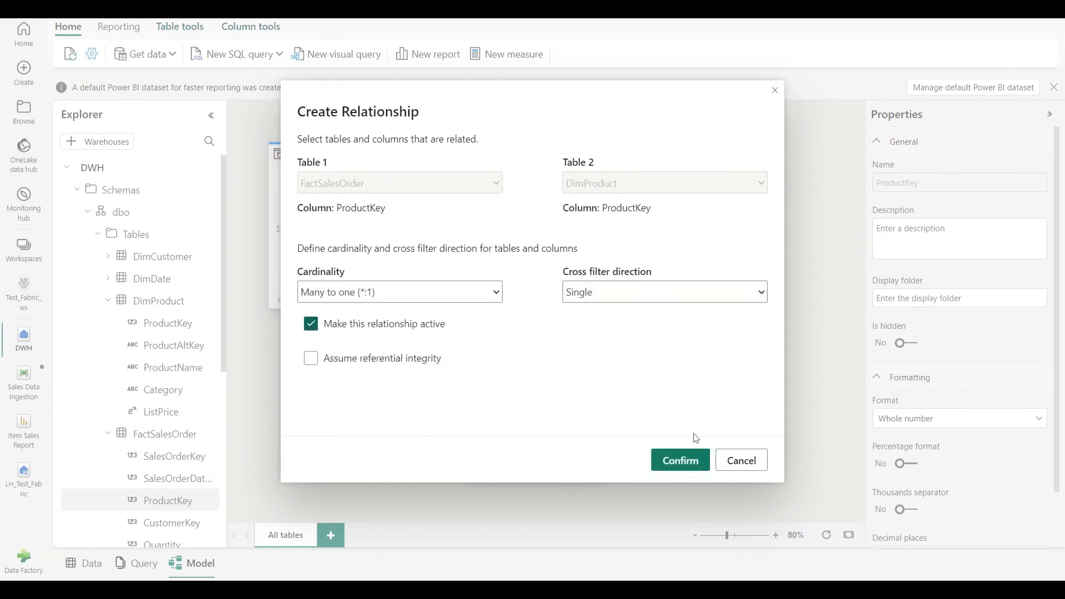
pyautogui.click(686, 469)
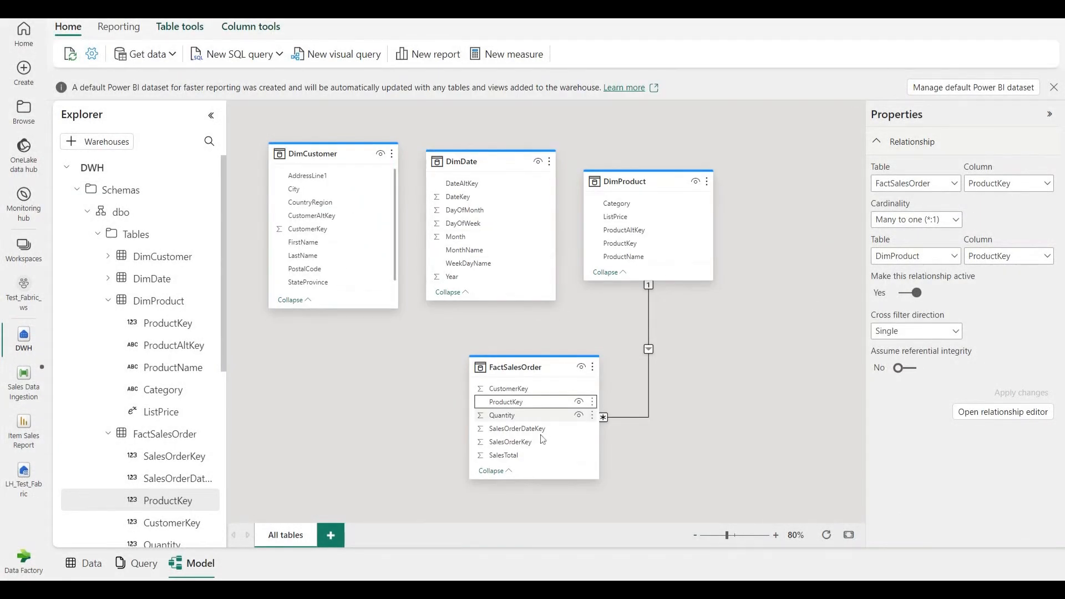
# Create an active many-to-one relationship with single cross-filtering from FactSalesOrder's CustomerKey to DimCustomer's CustomerKey
pyautogui.click(483, 388)
pyautogui.moveTo(482, 384); pyautogui.dragTo(304, 231)
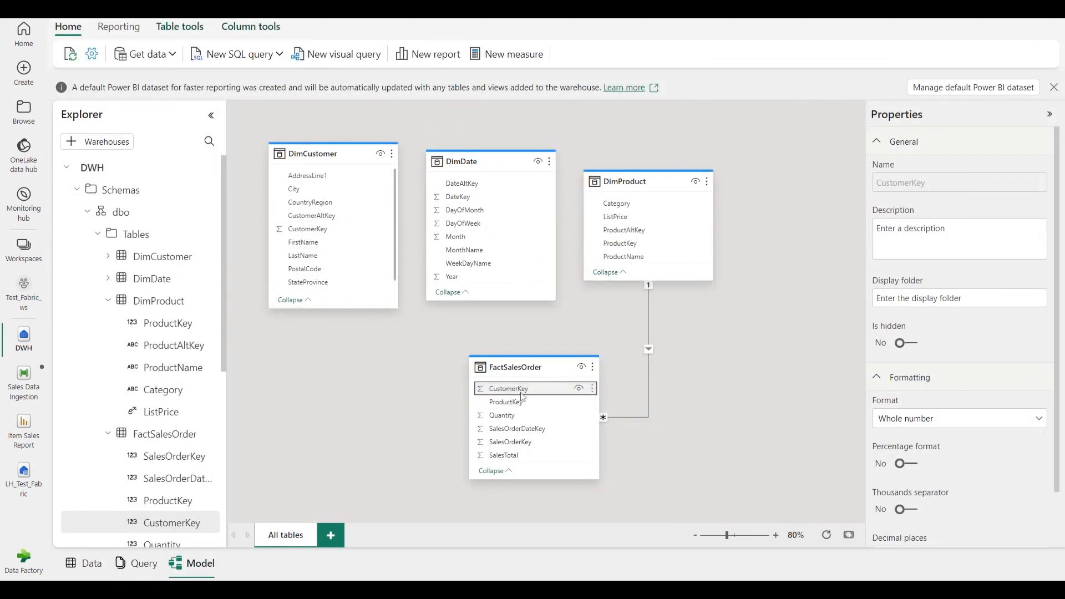
pyautogui.moveTo(503, 390); pyautogui.dragTo(305, 230)
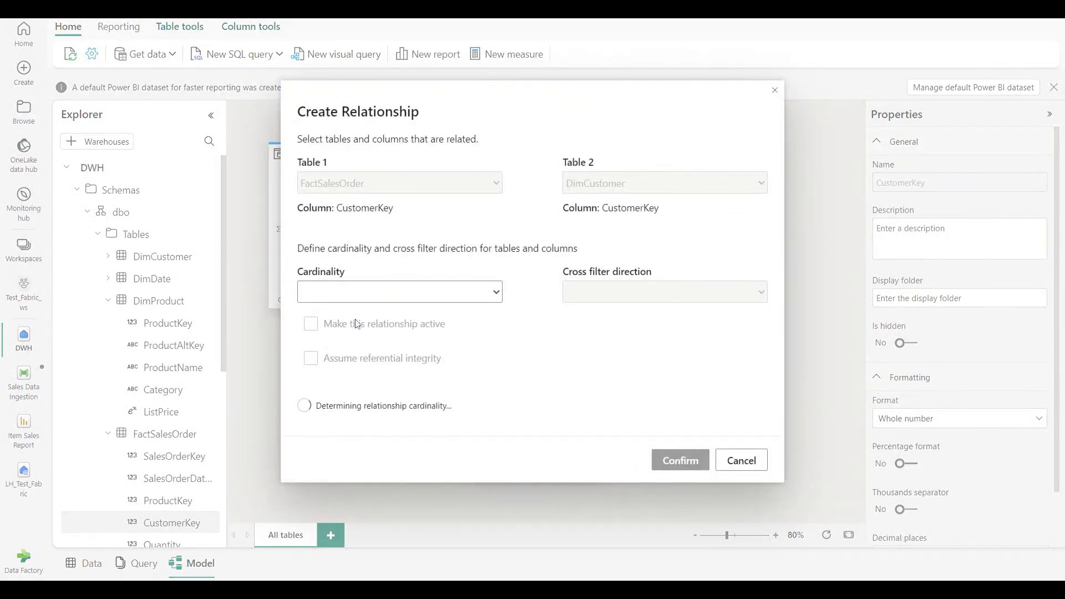
pyautogui.click(697, 467)
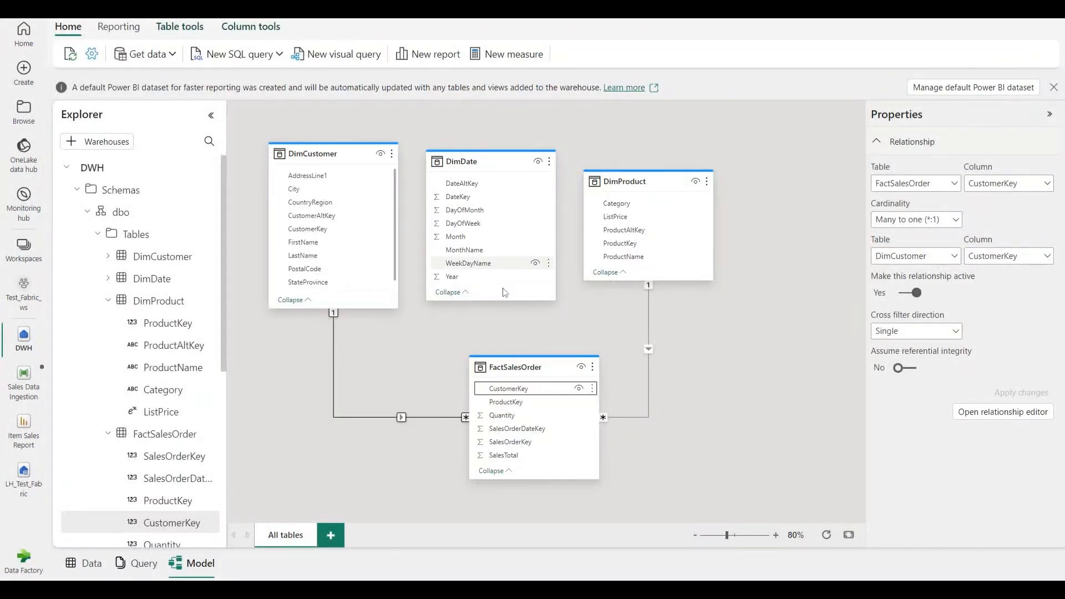
# Relate FactSalesOrder's SalesOrderDateKey many-to-one to DimDate's DateKey, and move the FactSalesOrder table further below the dimension tables
pyautogui.click(557, 432)
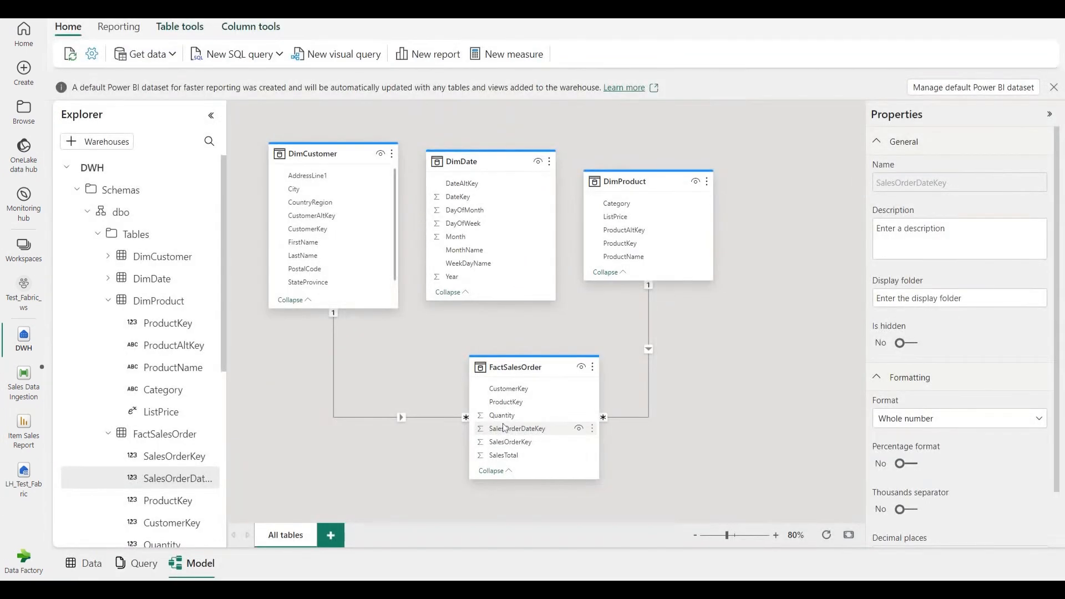
pyautogui.moveTo(481, 427); pyautogui.dragTo(458, 197)
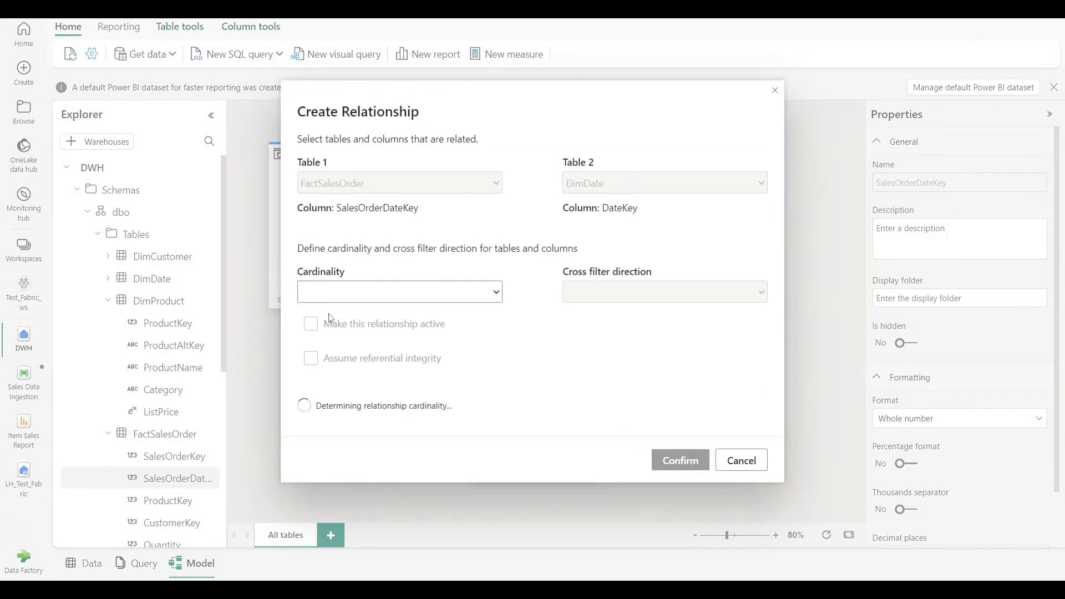
pyautogui.click(693, 465)
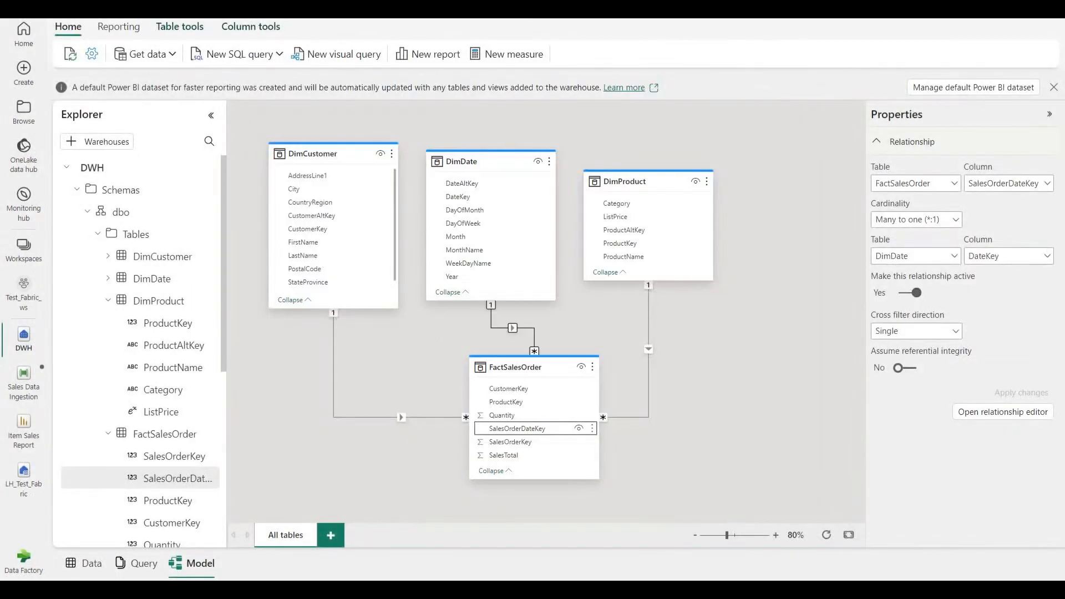
pyautogui.moveTo(551, 355); pyautogui.dragTo(509, 396)
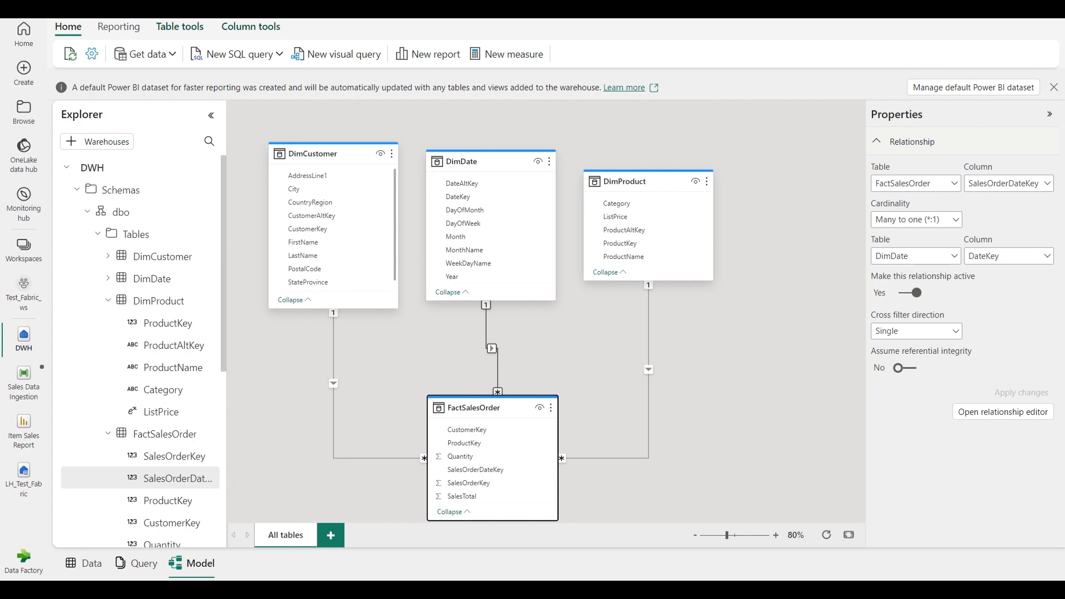
# Preview the data of the DimCustomer and DimDate tables
pyautogui.click(107, 300)
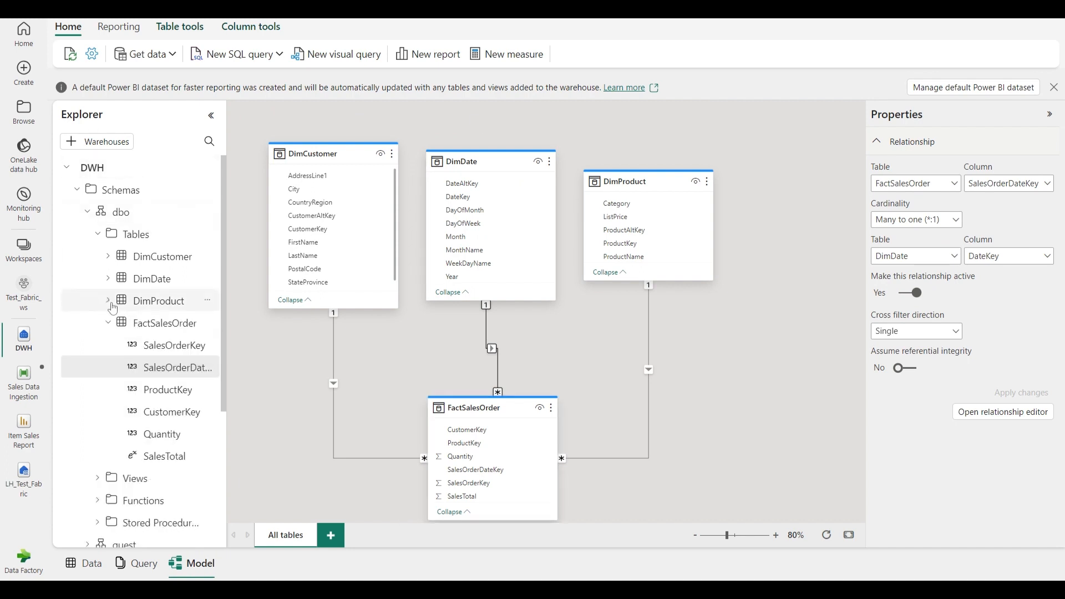
pyautogui.click(99, 238)
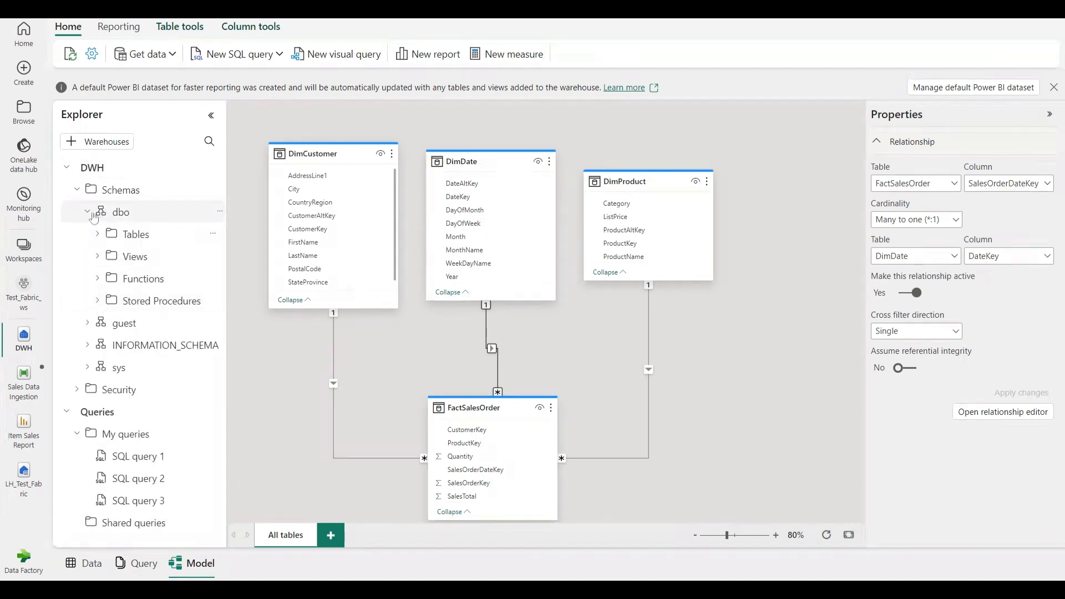
pyautogui.click(152, 566)
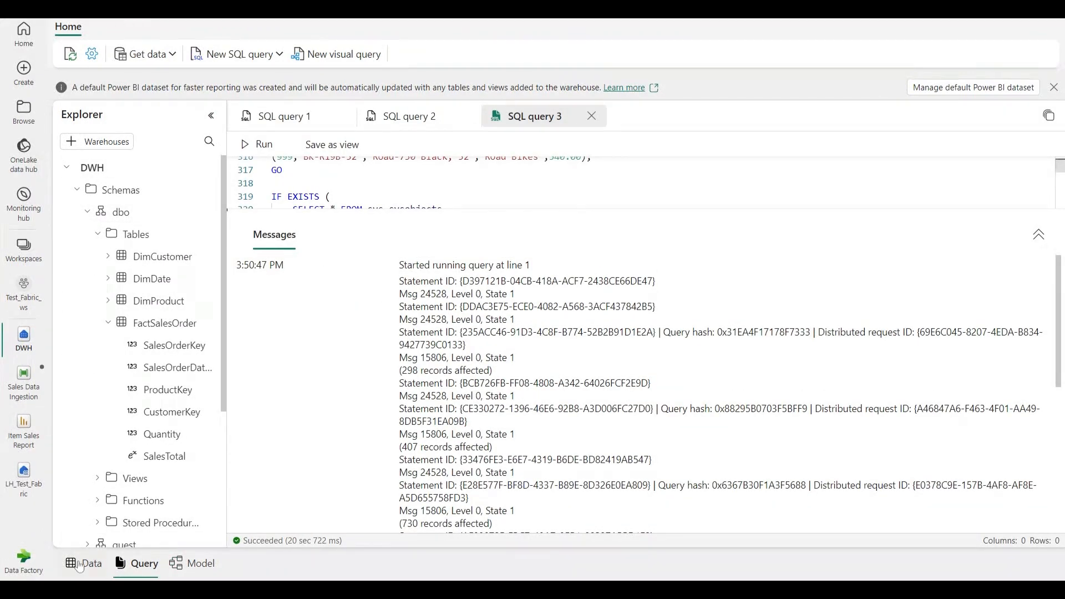
pyautogui.click(176, 255)
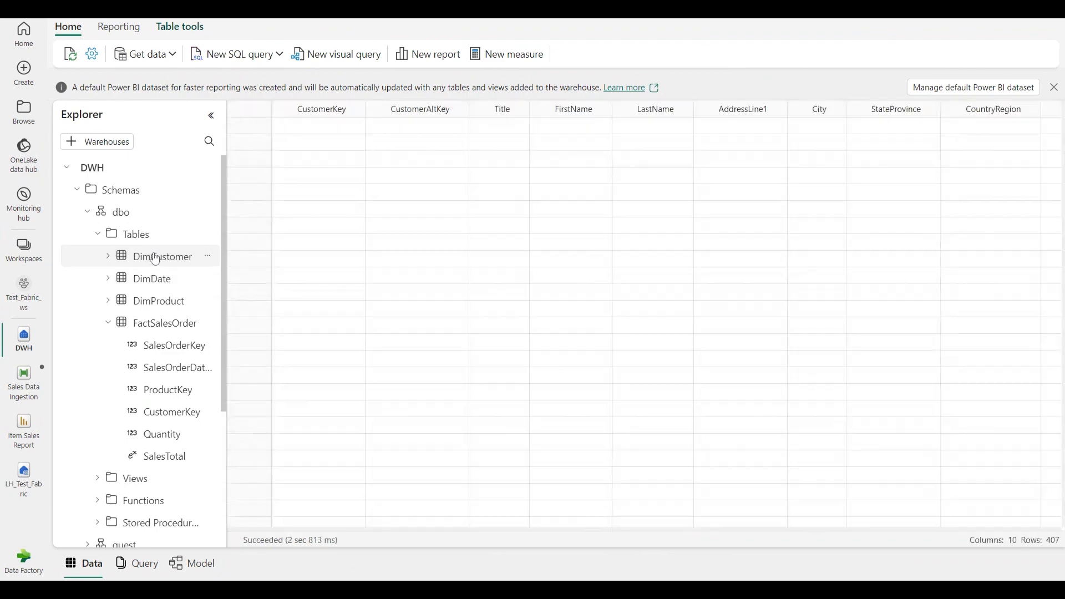
pyautogui.click(145, 278)
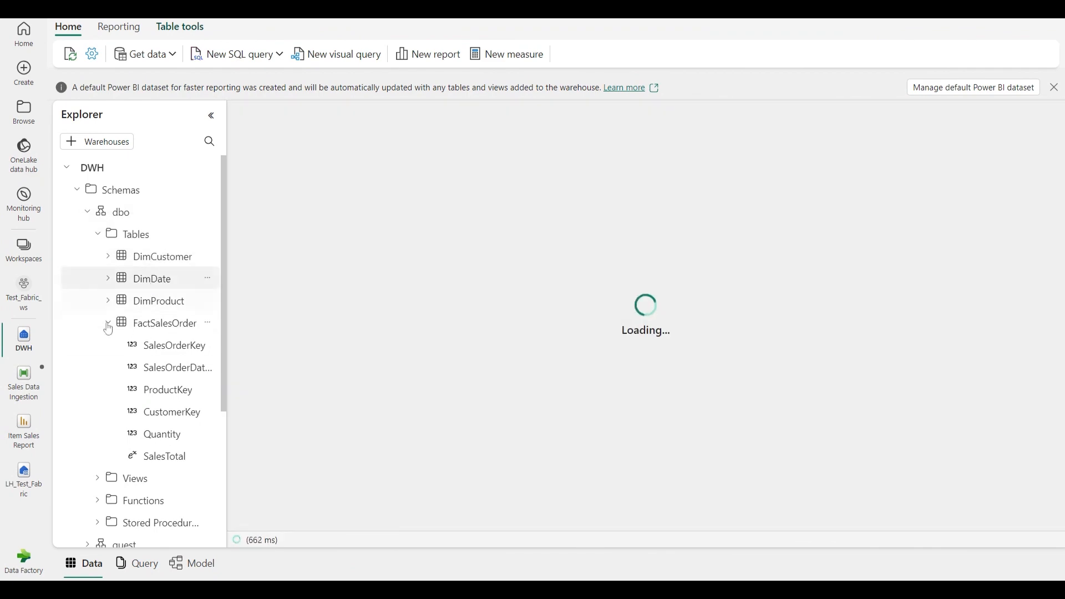
pyautogui.click(107, 325)
# Add another blank SQL query and return to the model diagram
pyautogui.click(210, 569)
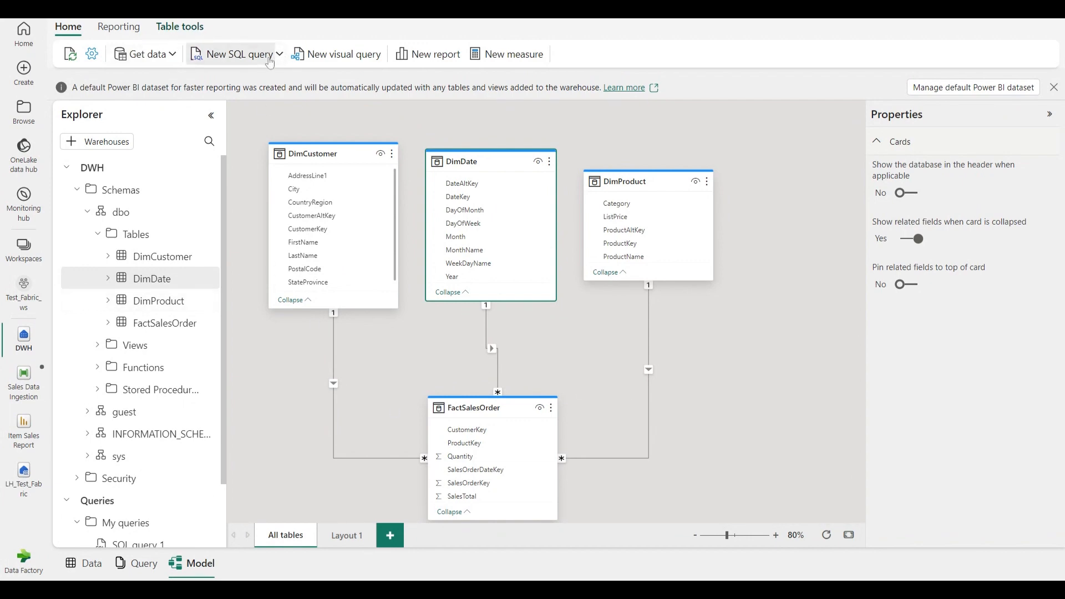
pyautogui.click(232, 54)
pyautogui.click(197, 566)
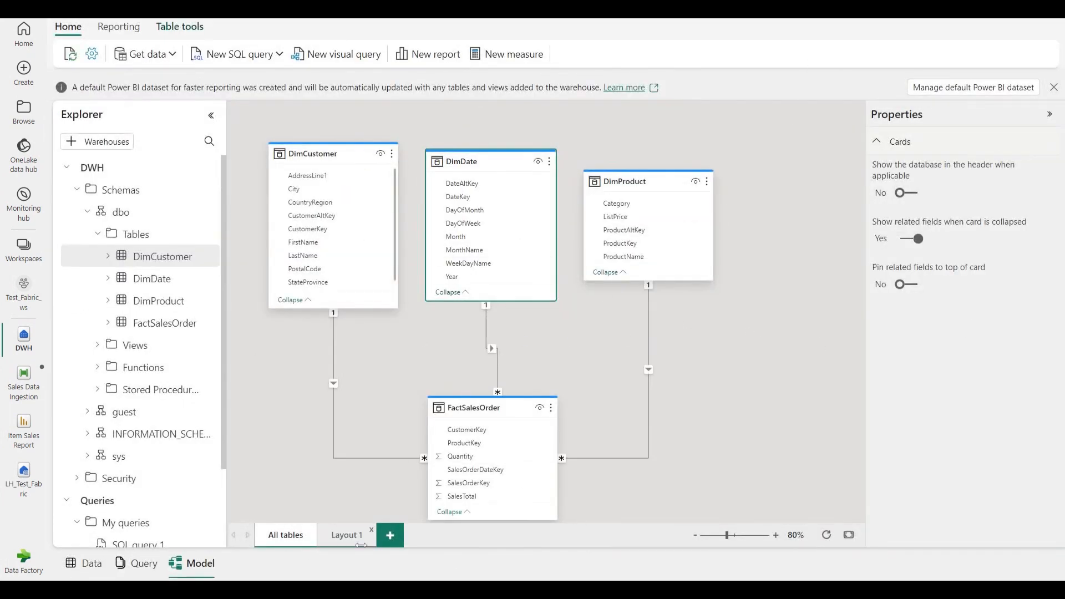
# Create a new visual query and add the DimCustomer and FactSalesOrder tables to its canvas
pyautogui.click(331, 60)
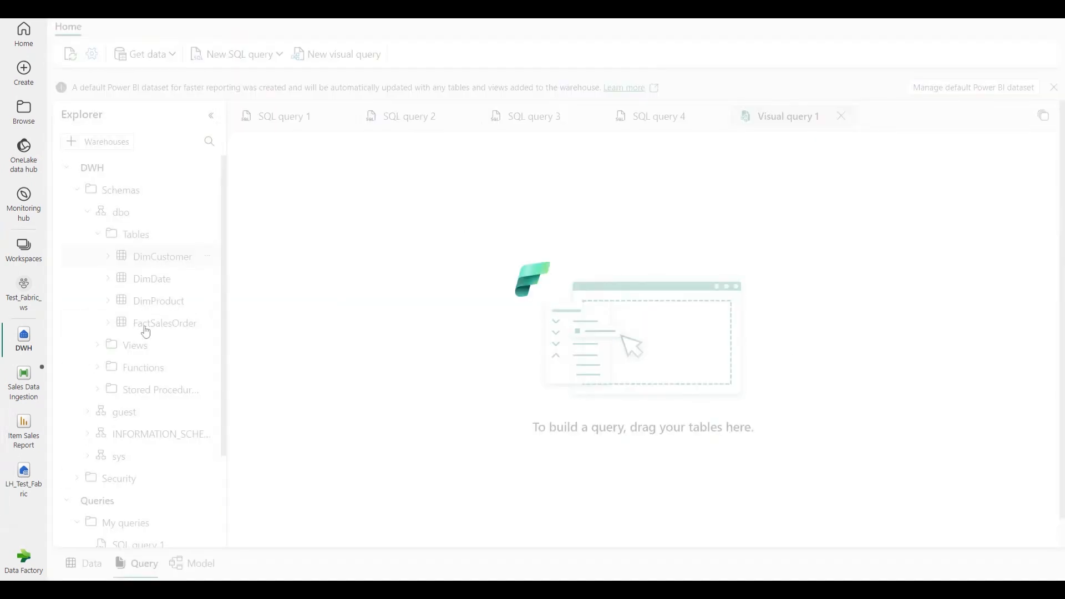
pyautogui.moveTo(150, 258); pyautogui.dragTo(498, 261)
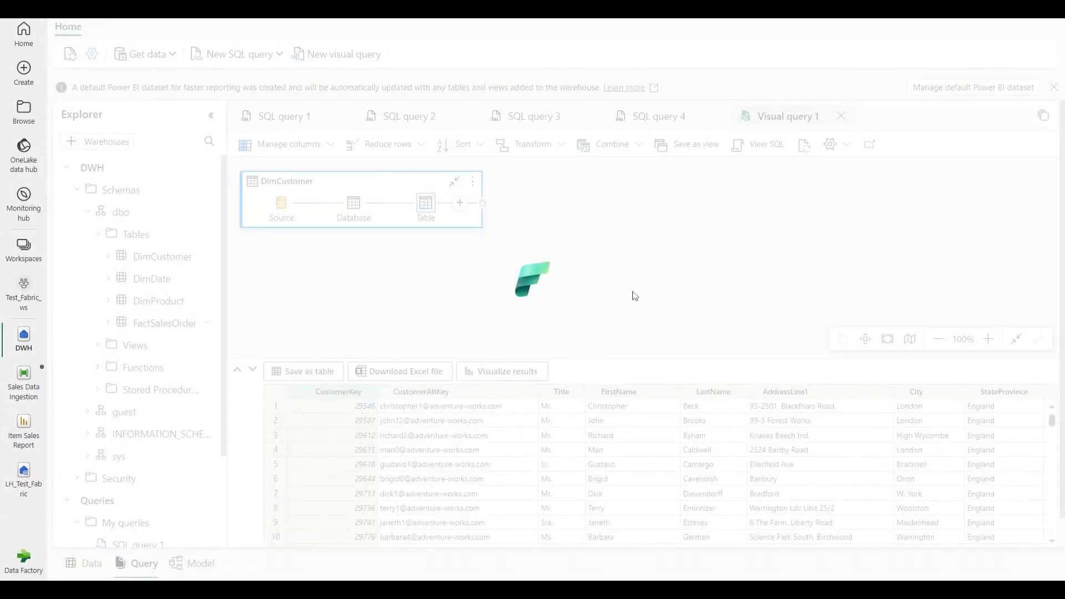
pyautogui.click(310, 269)
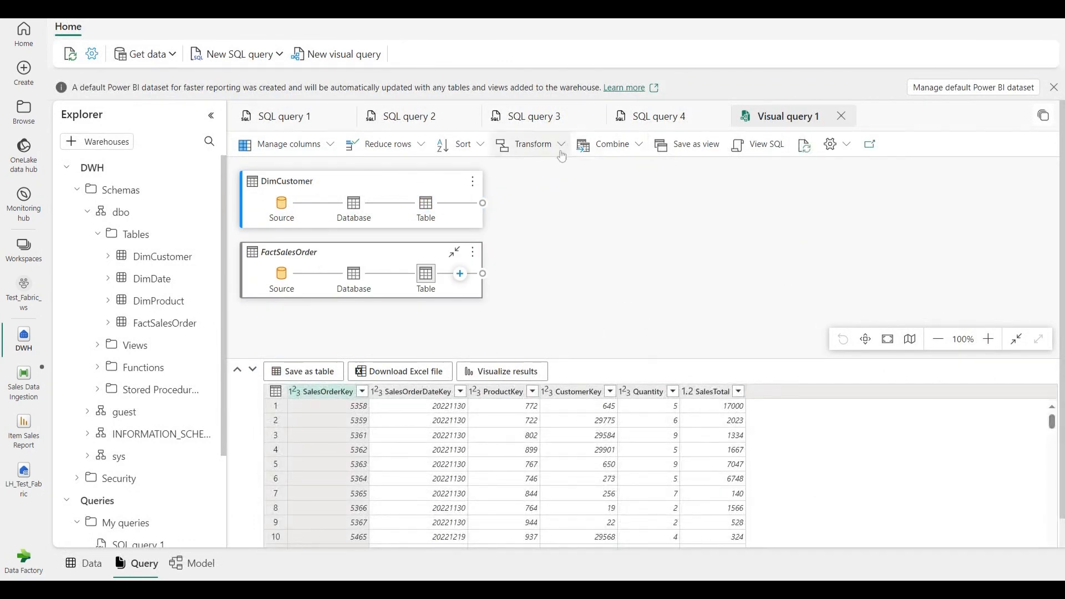
pyautogui.click(274, 145)
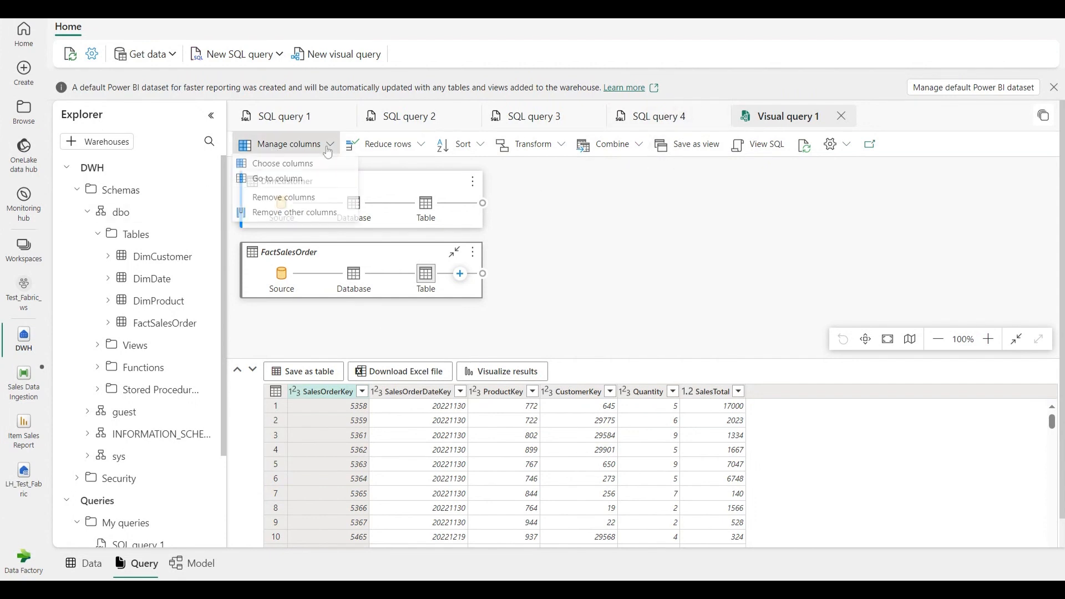
pyautogui.click(425, 185)
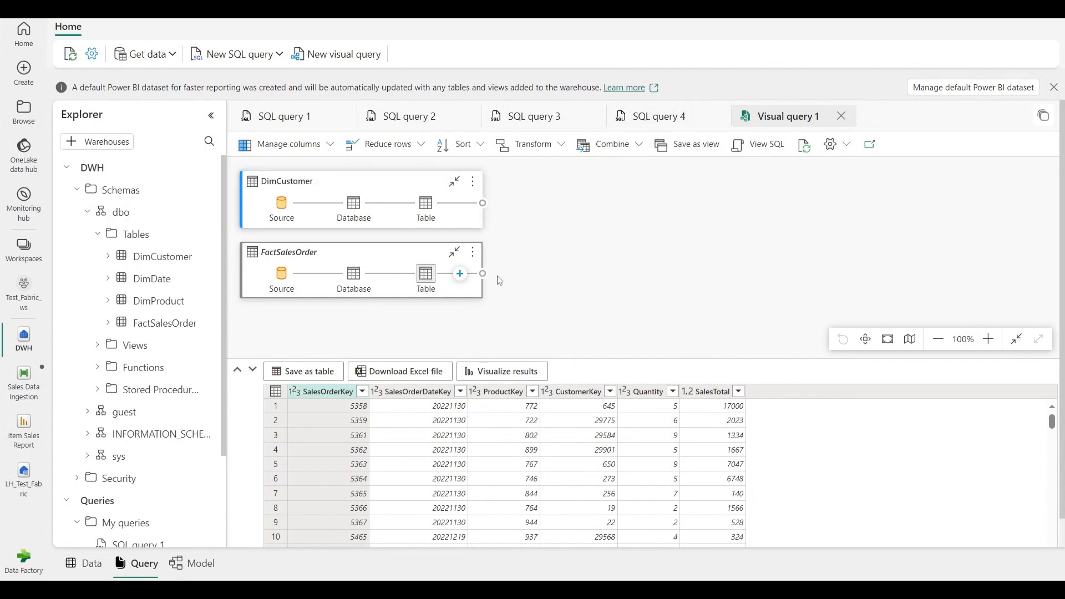
pyautogui.click(460, 273)
pyautogui.scroll(-3, 445, 379)
pyautogui.scroll(-10, 454, 373)
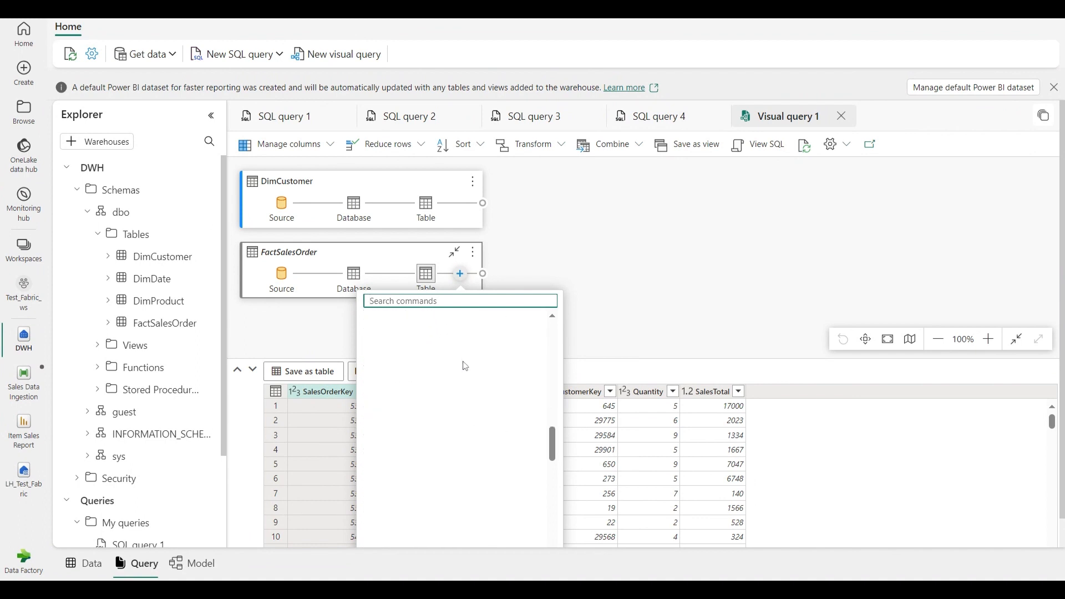
pyautogui.scroll(10, 465, 367)
pyautogui.click(589, 278)
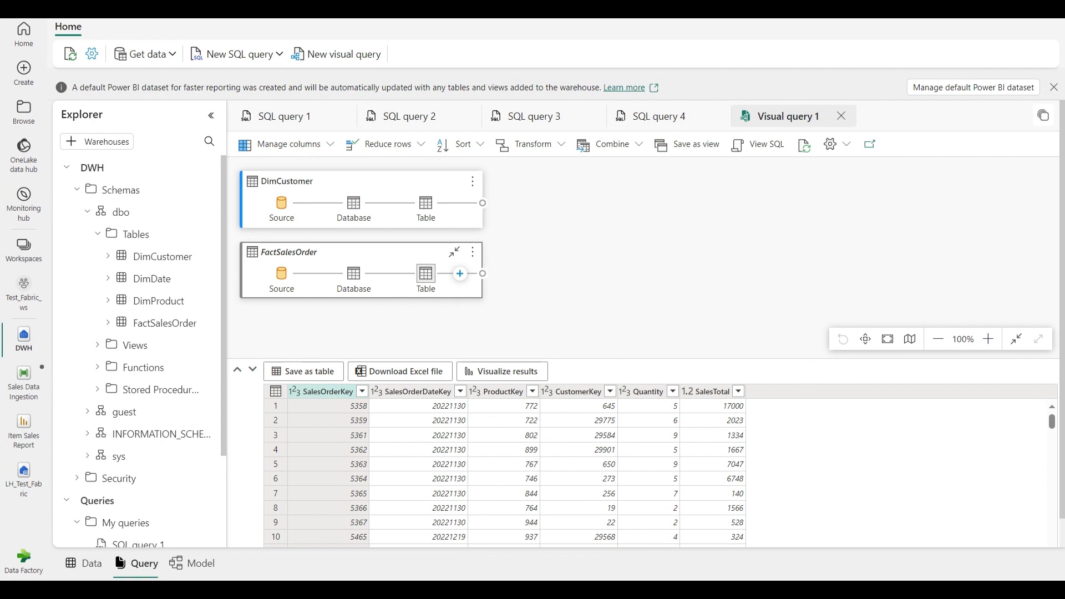
# Visualize the query results with a table visual containing the LastName and FirstName fields from Visual query 1
pyautogui.click(514, 369)
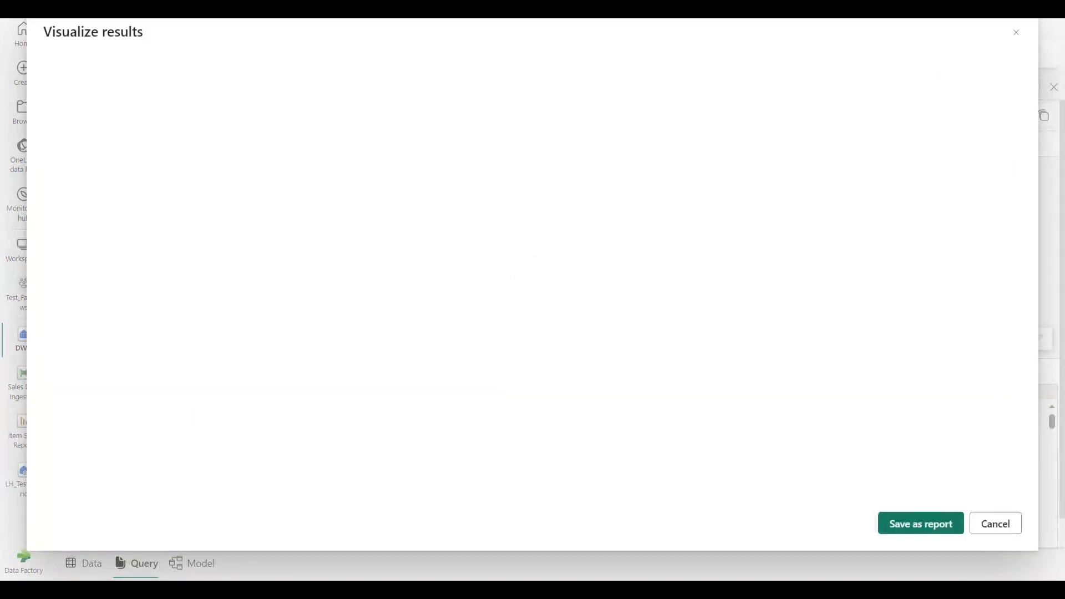
pyautogui.click(959, 118)
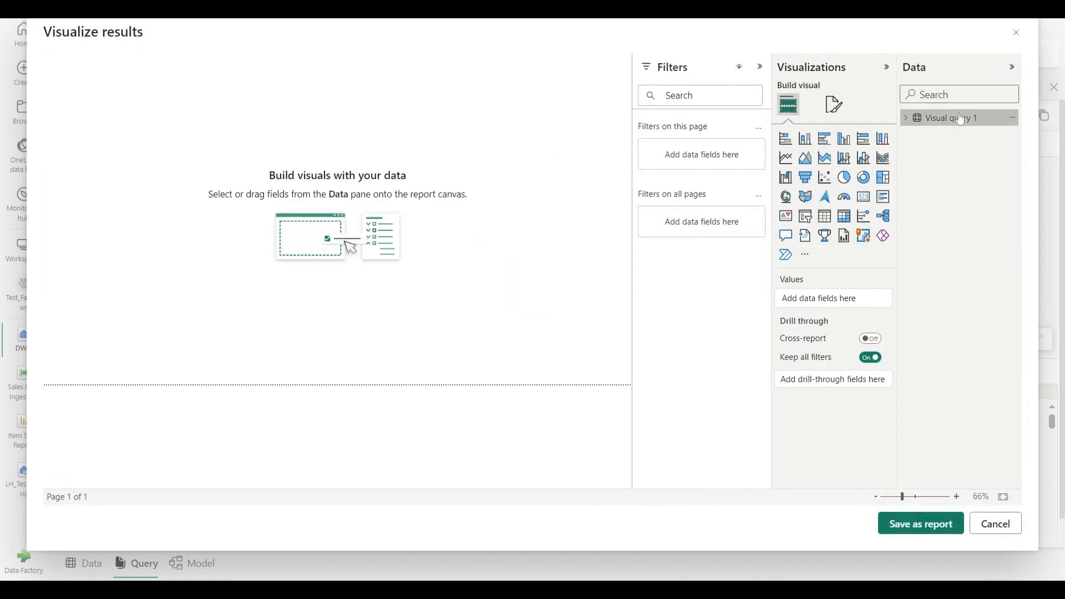
pyautogui.click(825, 217)
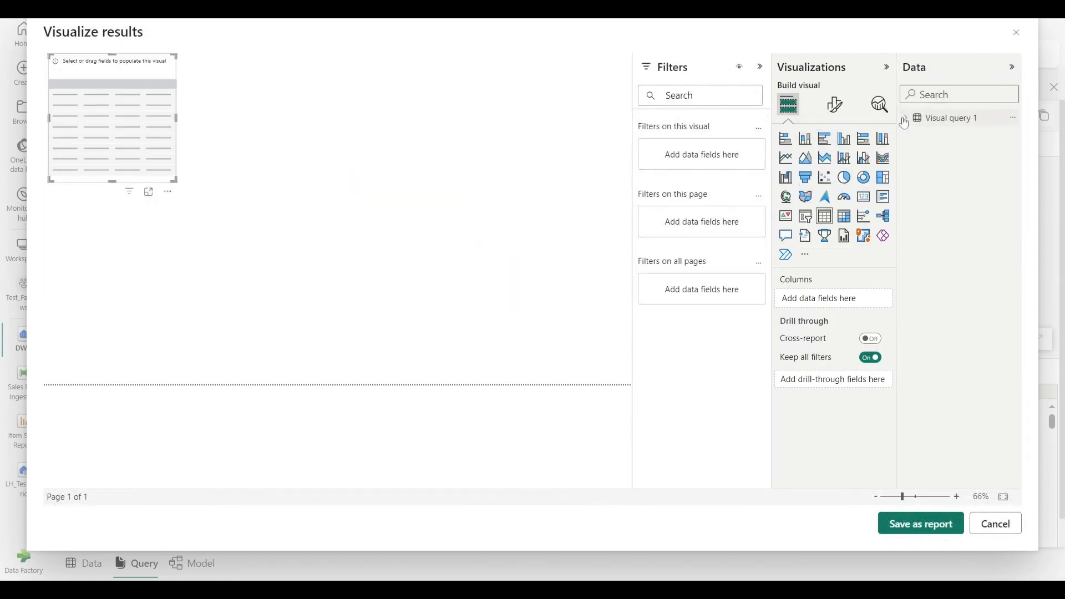
pyautogui.click(907, 117)
pyautogui.click(928, 234)
pyautogui.click(928, 218)
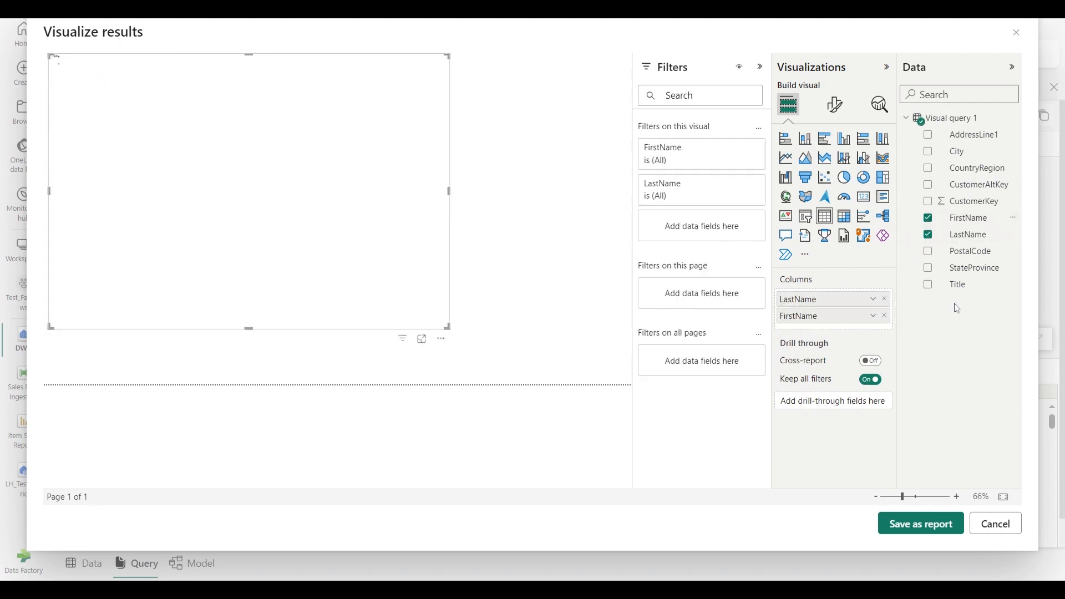
# Remove the FirstName and LastName fields from the table visual and leave the results visualization without saving a report
pyautogui.click(885, 316)
pyautogui.click(887, 300)
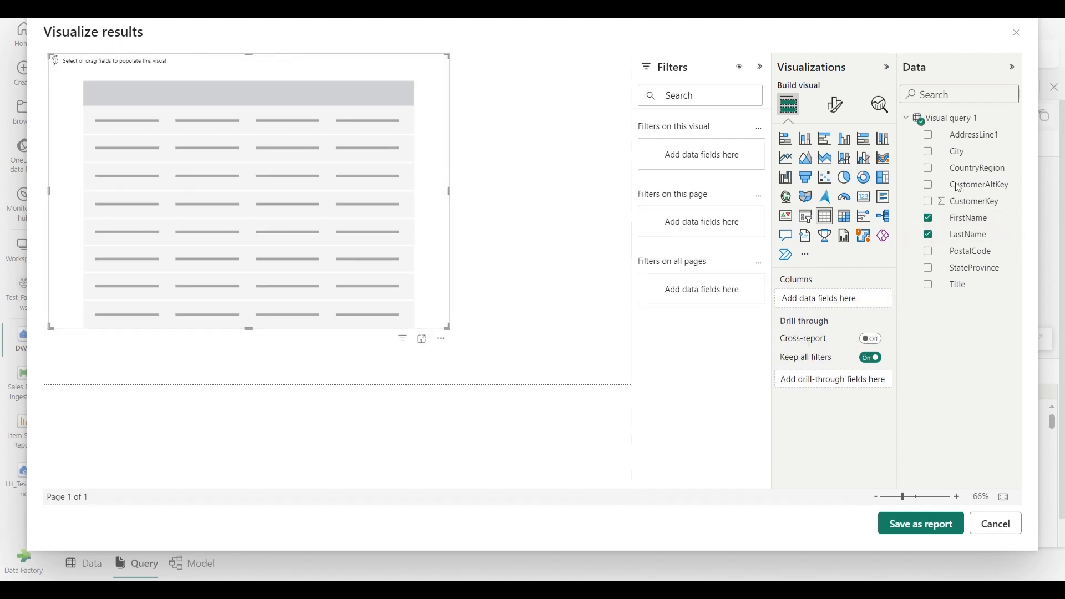
pyautogui.click(996, 525)
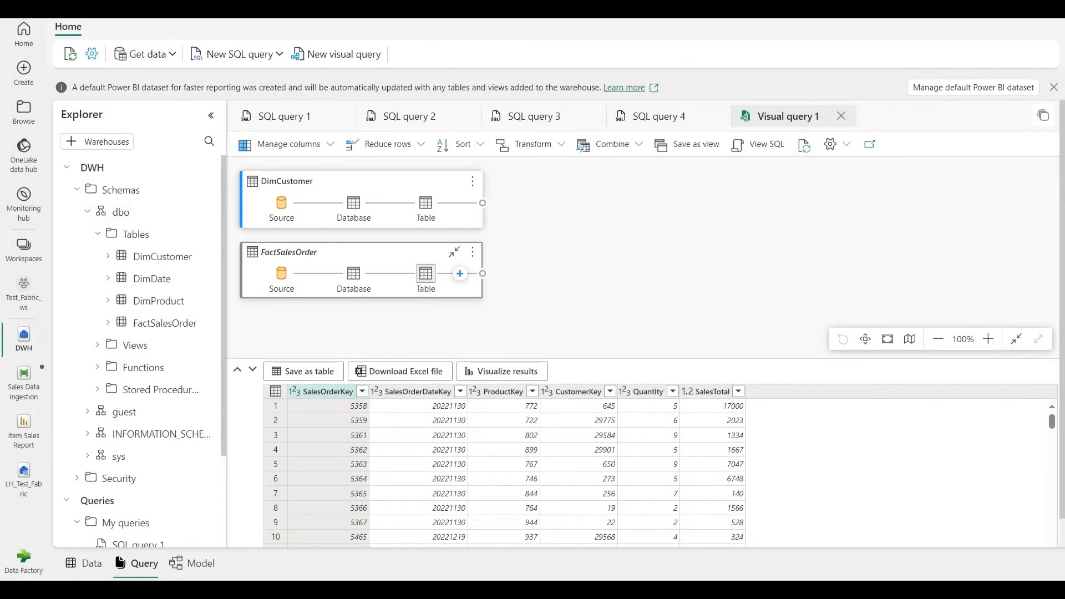
# Look over the SQL query templates and the warehouse's About settings, including its SQL connection string, and close the settings
pyautogui.click(278, 58)
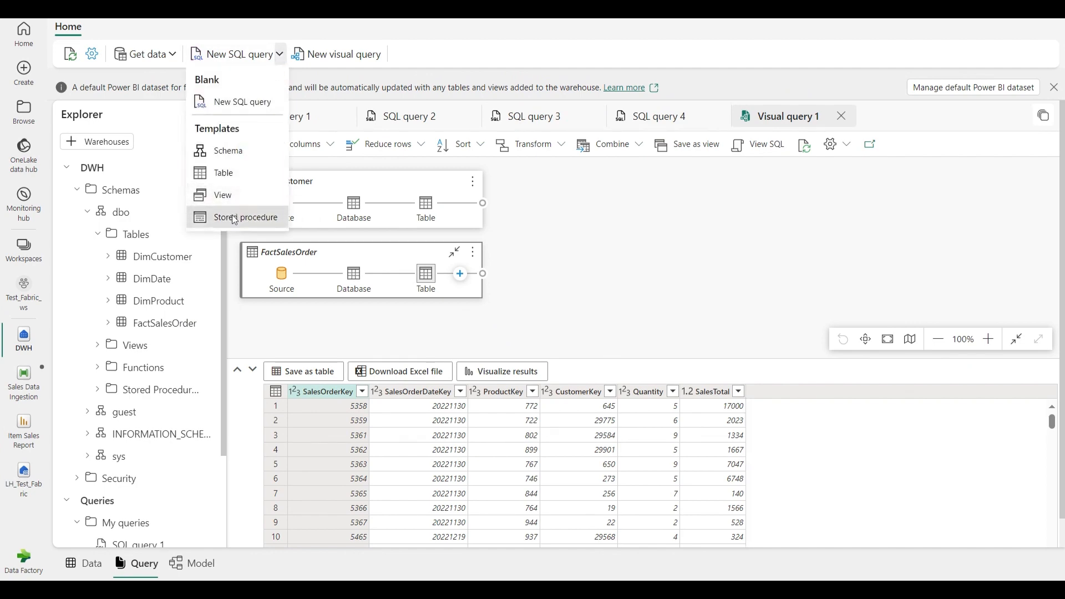
pyautogui.click(93, 55)
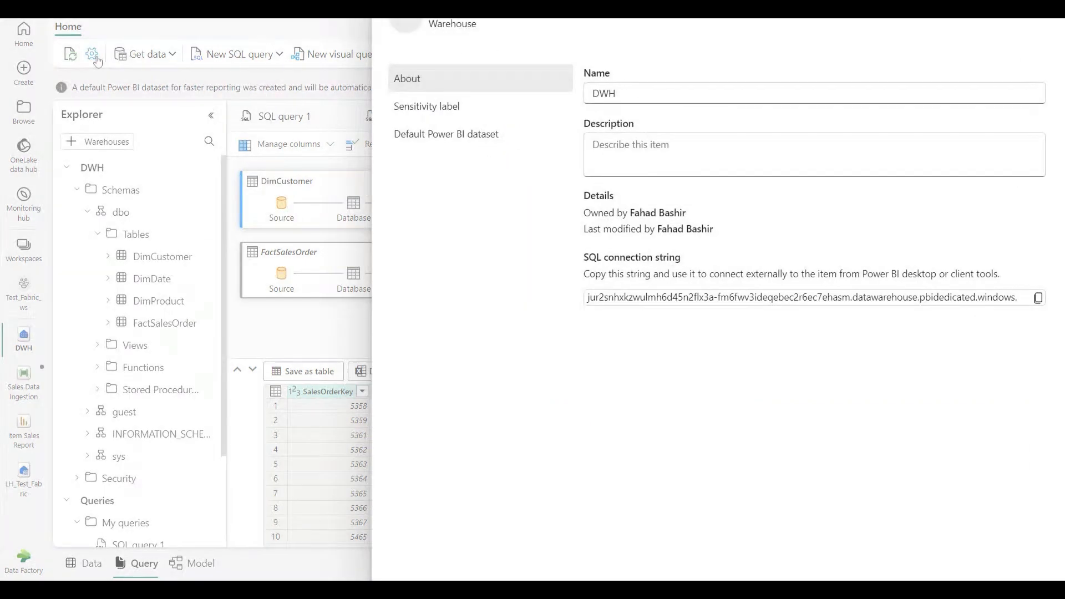
pyautogui.click(302, 81)
# Expand the warehouse's Security folder to view its database role folders, and collapse the My queries folder
pyautogui.scroll(-2, 113, 317)
pyautogui.click(80, 358)
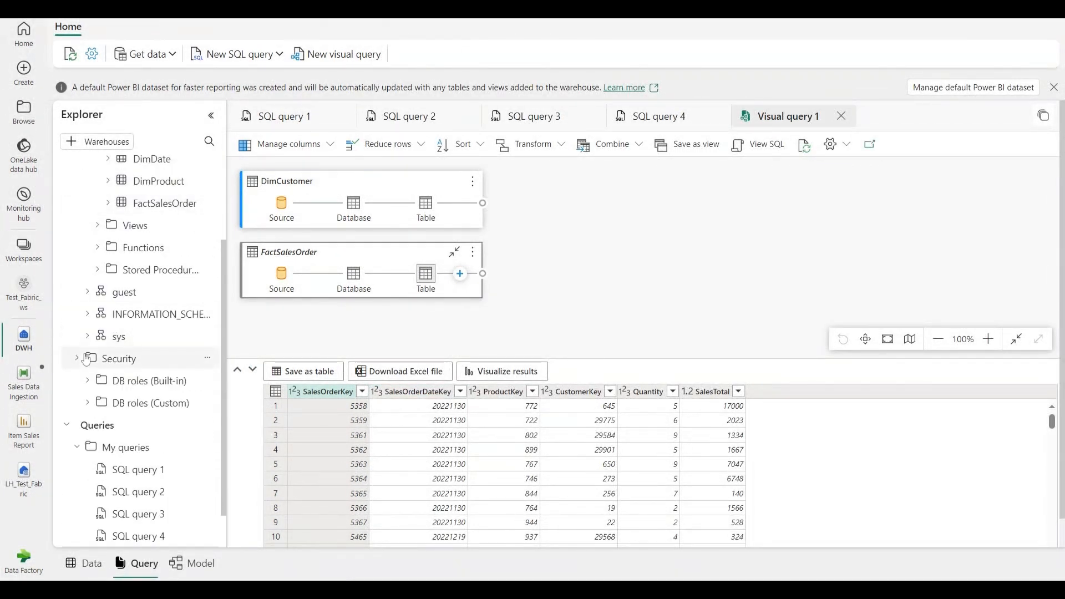
pyautogui.scroll(-1, 89, 388)
pyautogui.click(89, 395)
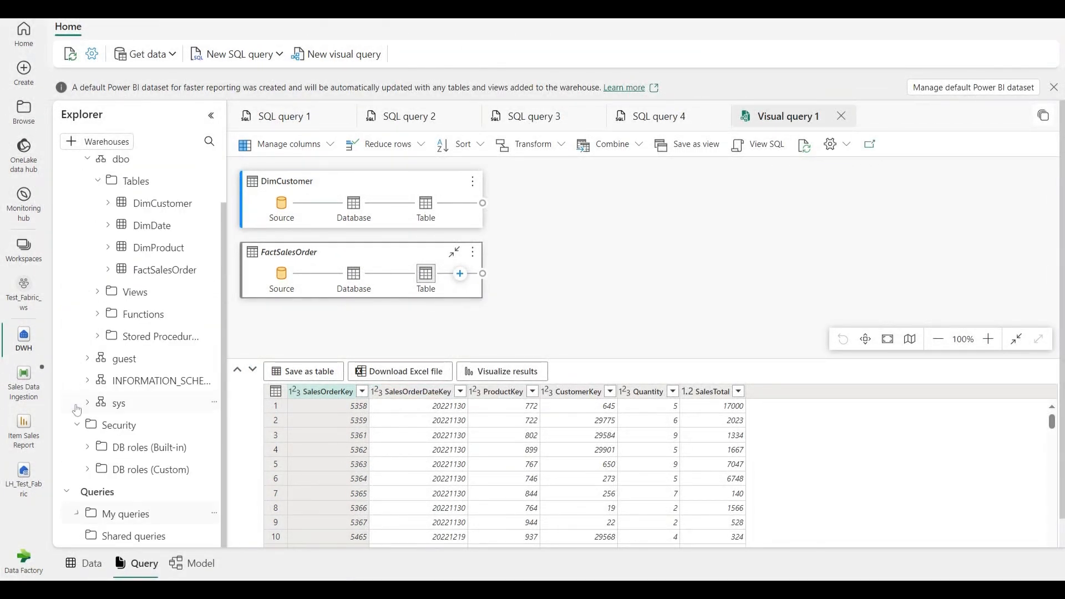